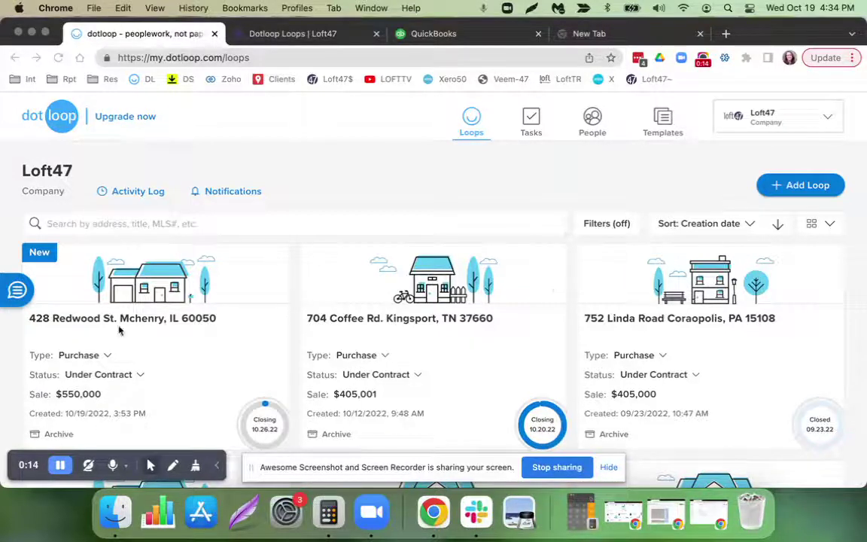
pyautogui.click(162, 327)
pyautogui.click(165, 328)
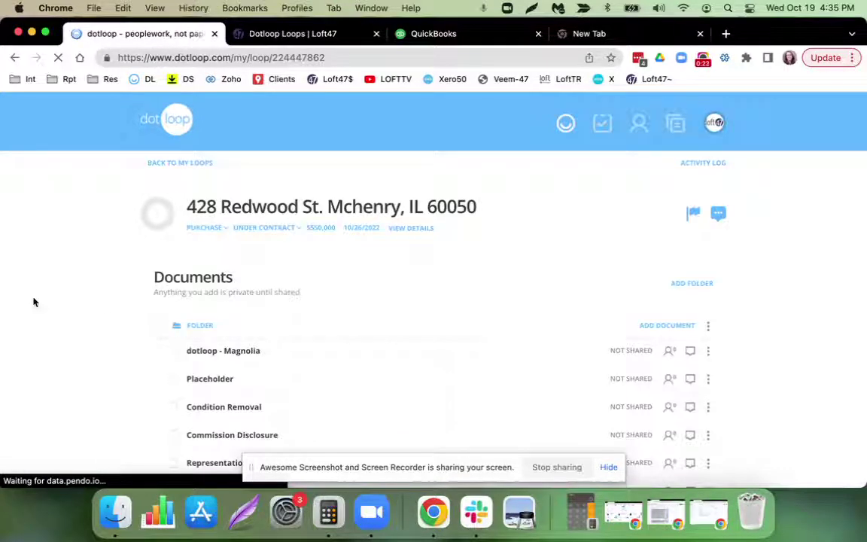
pyautogui.click(406, 233)
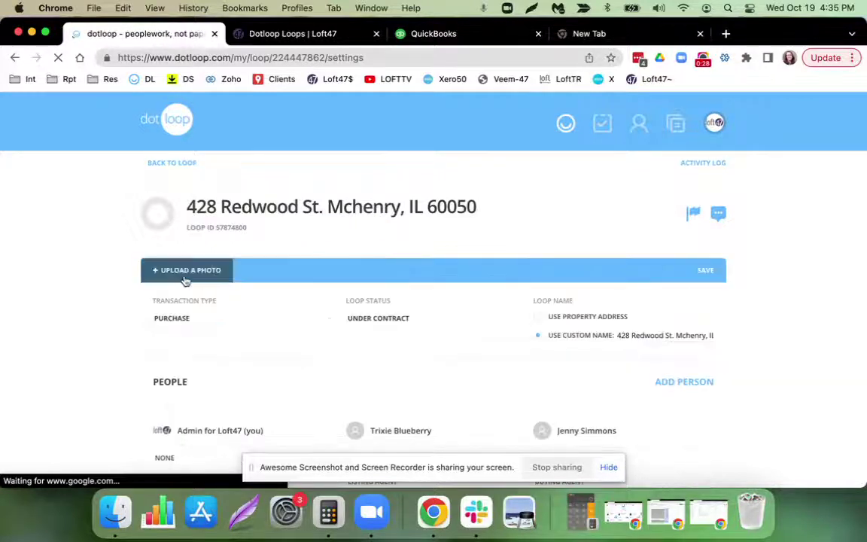
# Review the loop's people and address and confirm the 2.5% buy-side commission split.
pyautogui.scroll(-2, 78, 282)
pyautogui.scroll(-5, 134, 259)
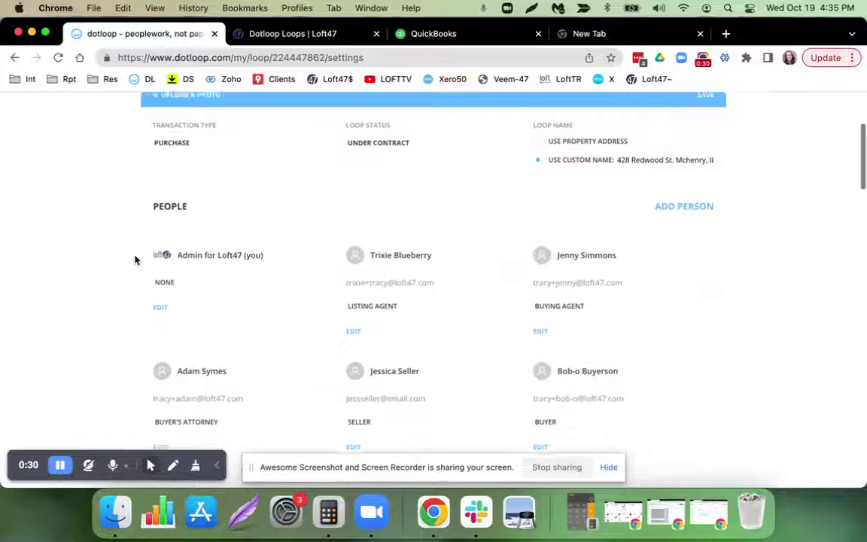
pyautogui.scroll(-8, 135, 259)
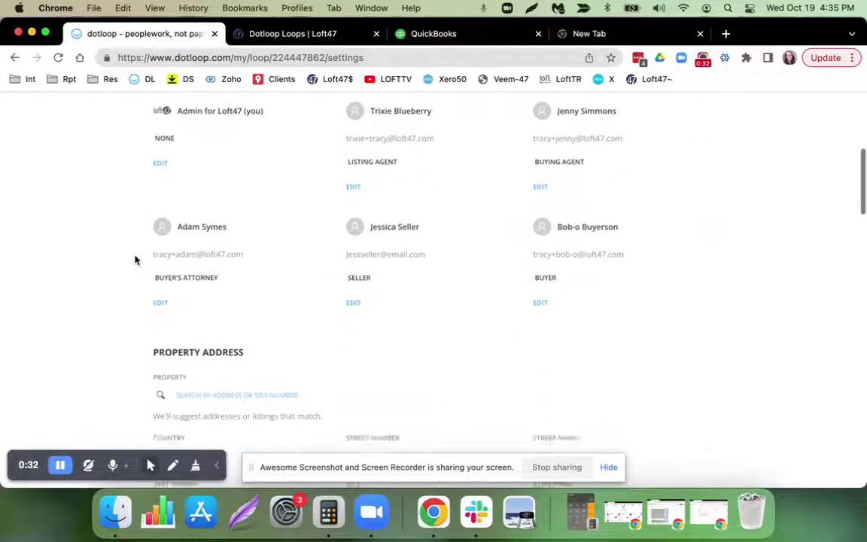
pyautogui.scroll(2, 135, 259)
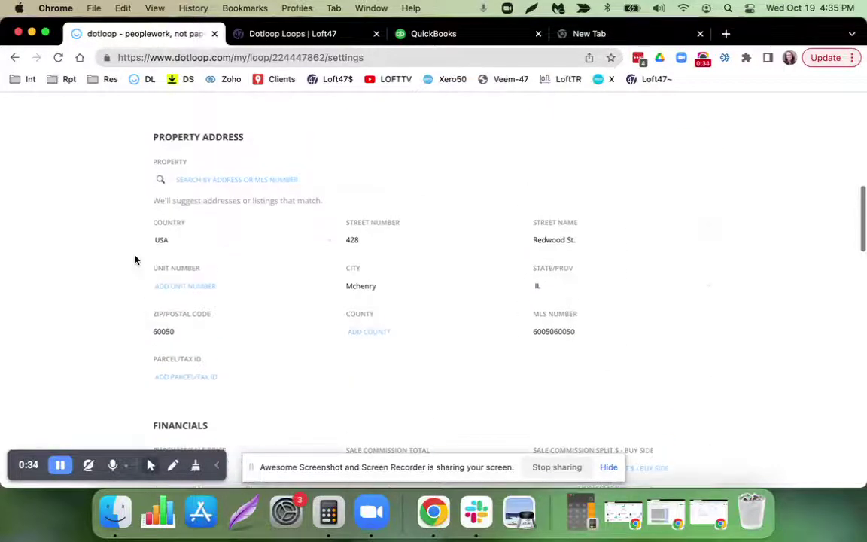
pyautogui.scroll(-7, 135, 259)
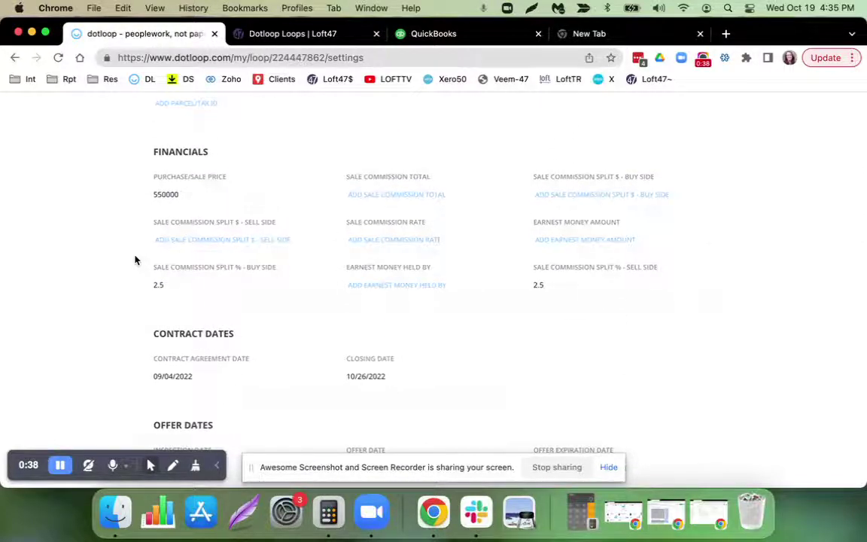
pyautogui.moveTo(173, 287); pyautogui.dragTo(148, 290)
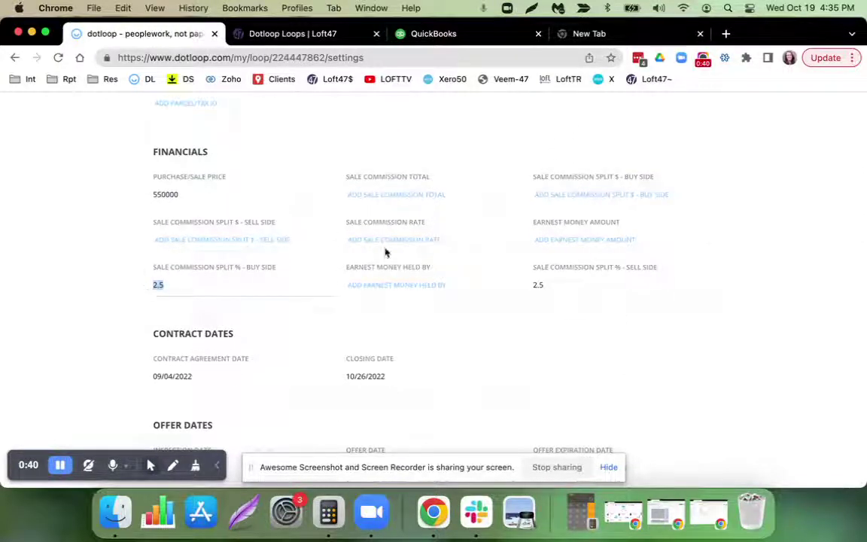
pyautogui.click(580, 195)
pyautogui.click(41, 257)
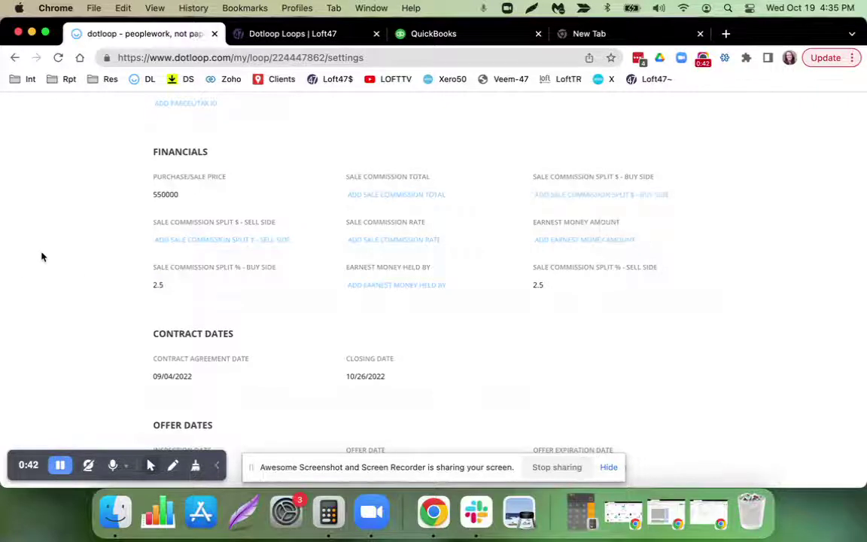
# Go back up the loop settings and switch to the Loft47 Dotloop Loops list.
pyautogui.scroll(-3, 42, 257)
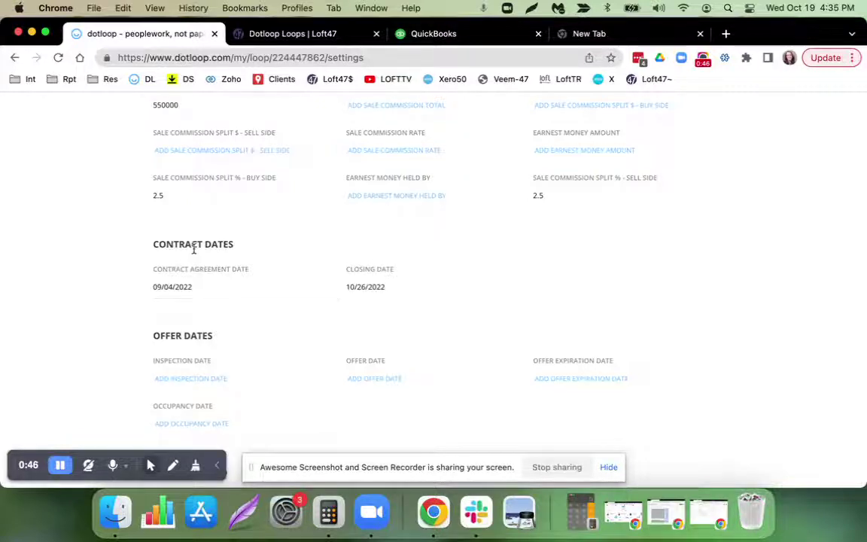
pyautogui.scroll(10, 193, 251)
pyautogui.scroll(10, 194, 252)
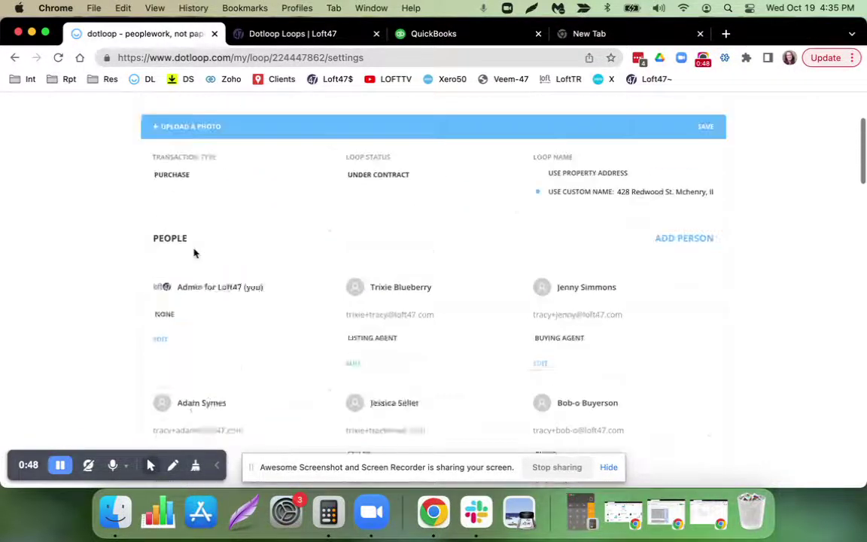
pyautogui.click(283, 36)
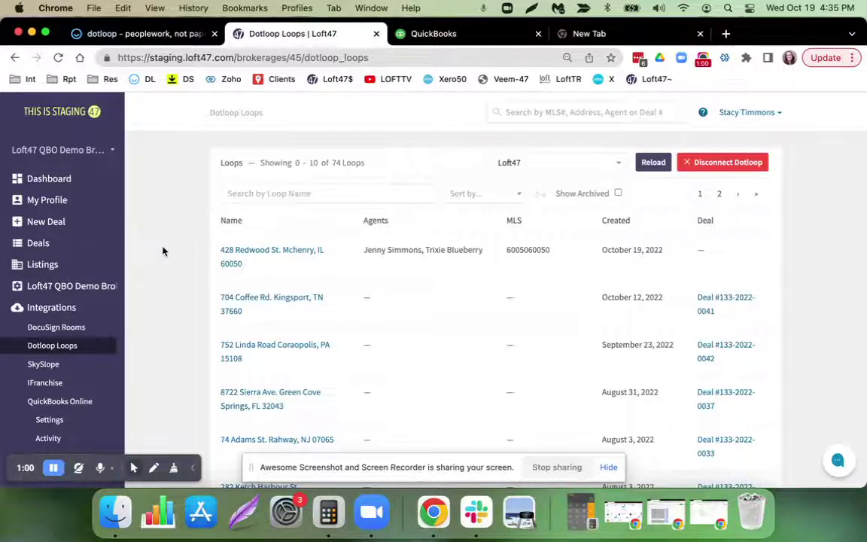
pyautogui.click(296, 256)
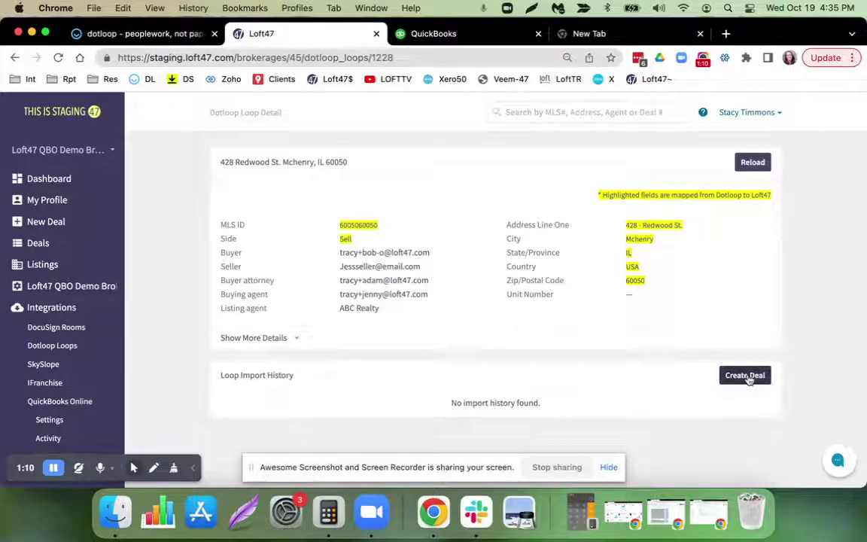
pyautogui.click(745, 375)
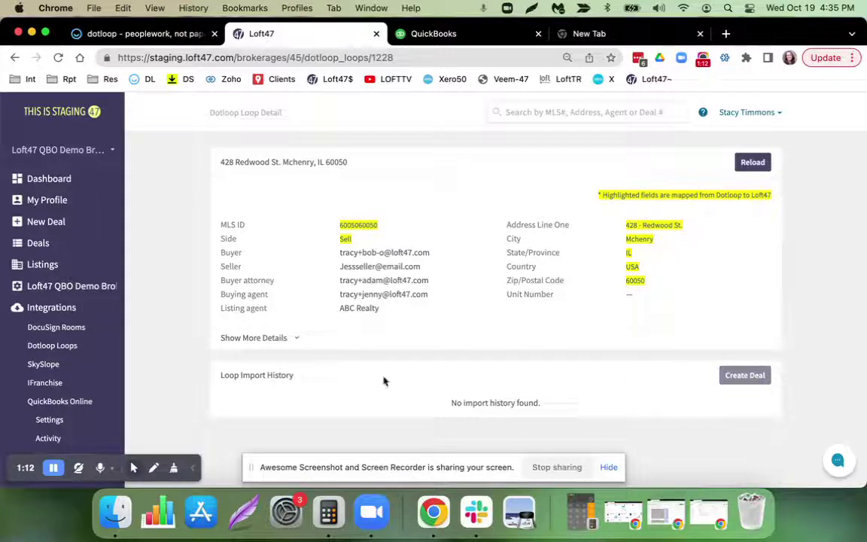
pyautogui.moveTo(213, 407); pyautogui.dragTo(267, 406)
pyautogui.scroll(-1, 296, 413)
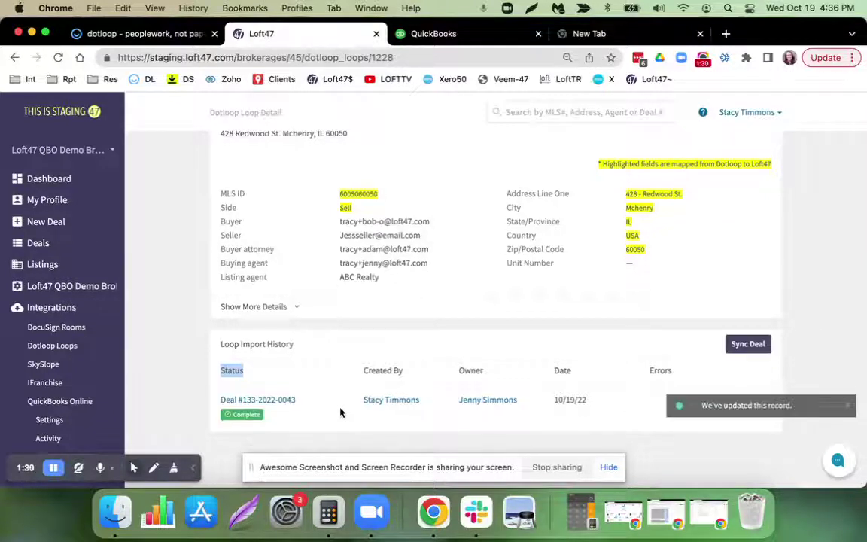
pyautogui.click(245, 405)
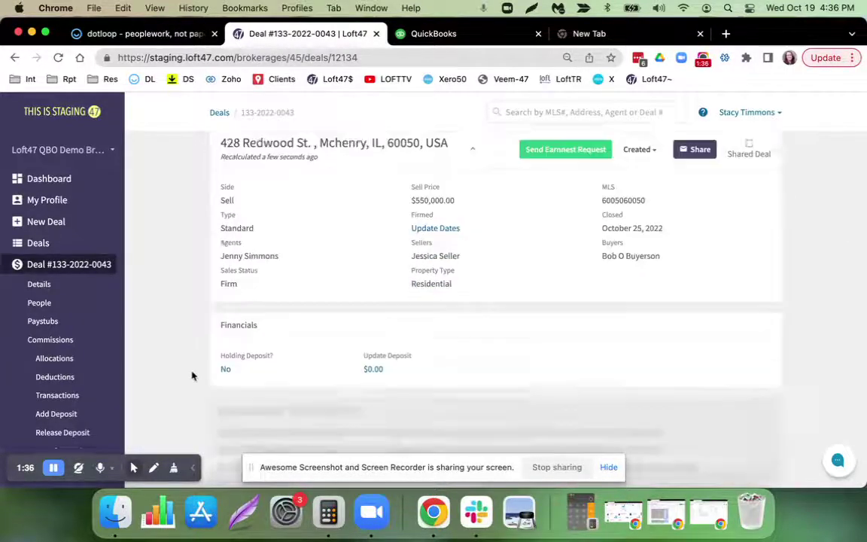
pyautogui.scroll(-5, 192, 376)
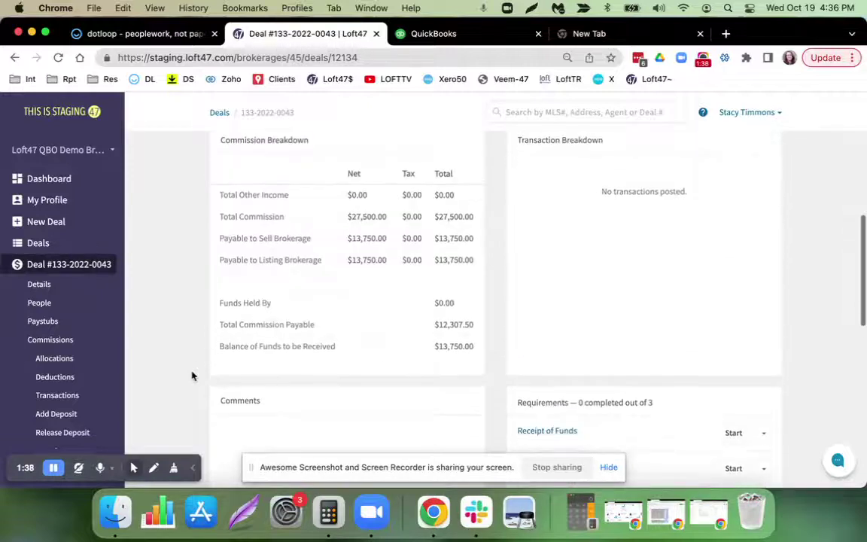
pyautogui.moveTo(435, 347); pyautogui.dragTo(474, 346)
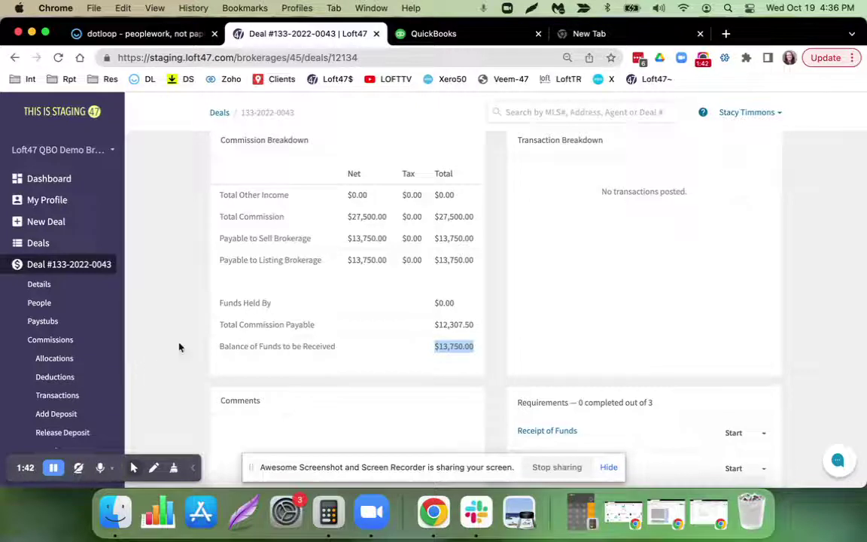
pyautogui.click(39, 303)
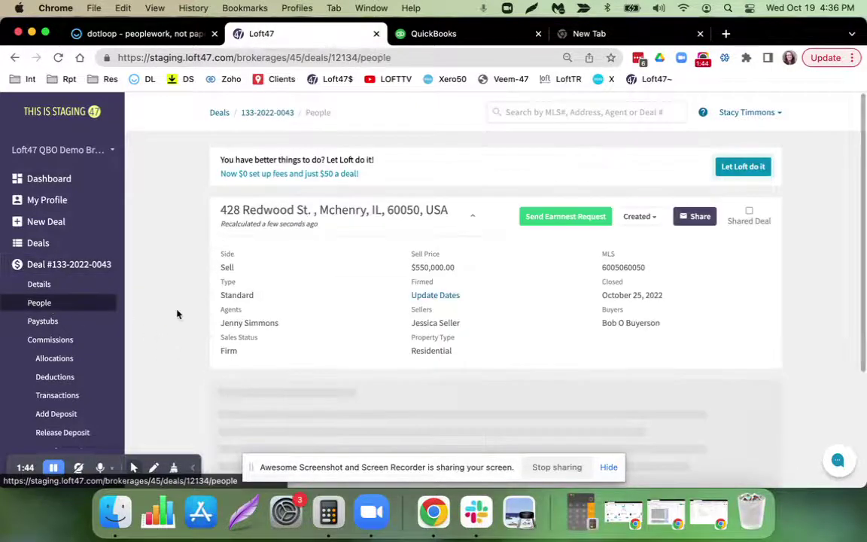
pyautogui.scroll(-1, 177, 315)
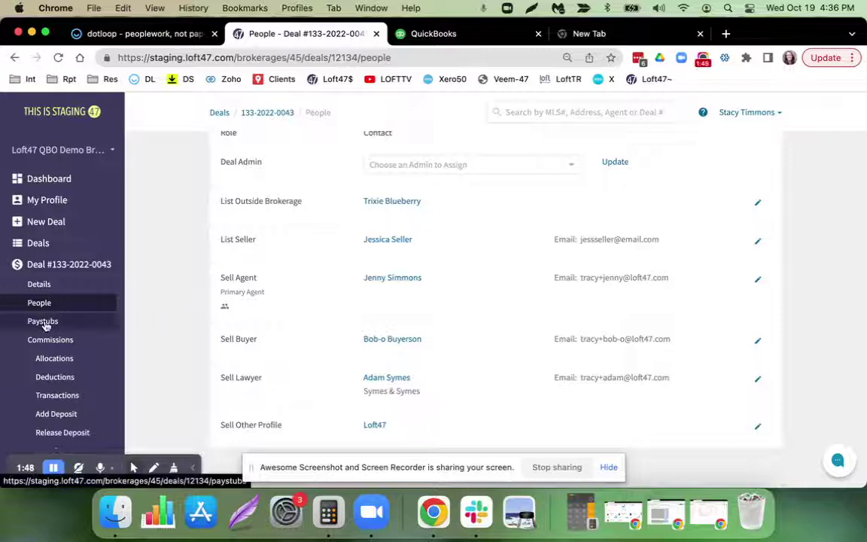
pyautogui.click(43, 321)
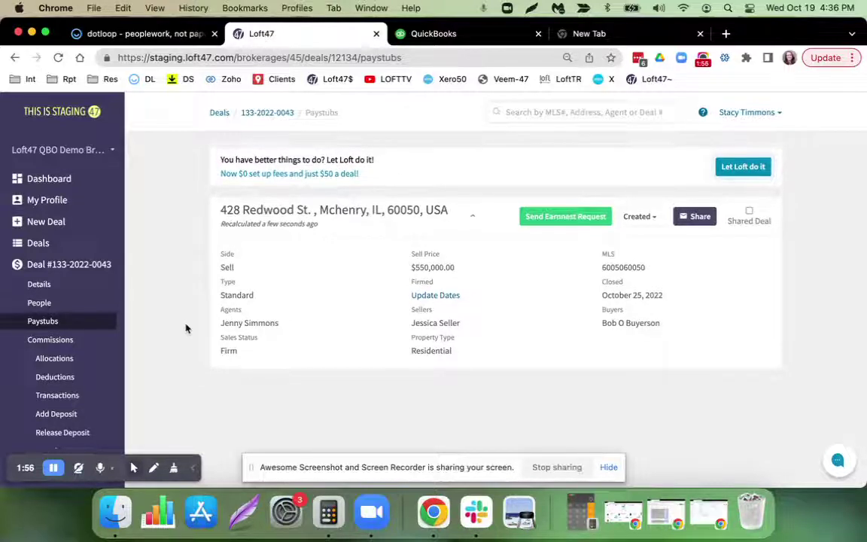
pyautogui.click(60, 341)
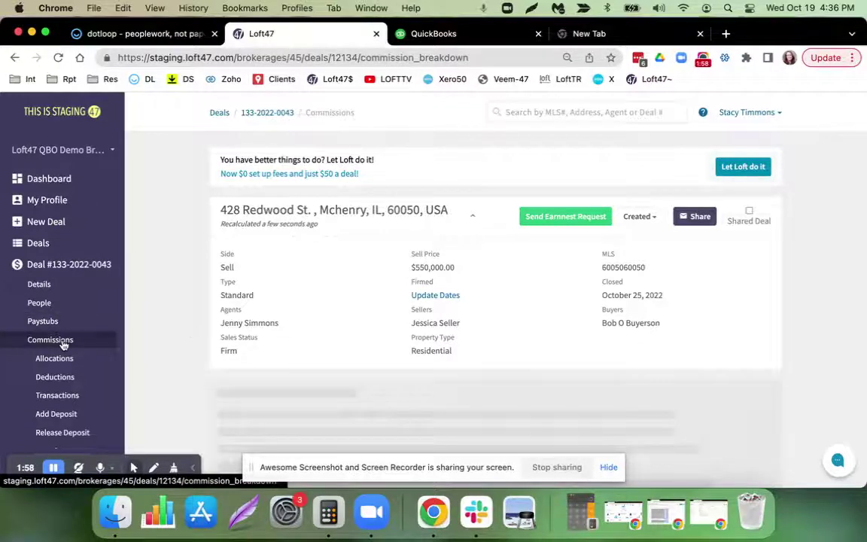
# Show the deal's Allocations and confirm the sell-side agent's $13,750.00 net allocation.
pyautogui.scroll(-5, 190, 341)
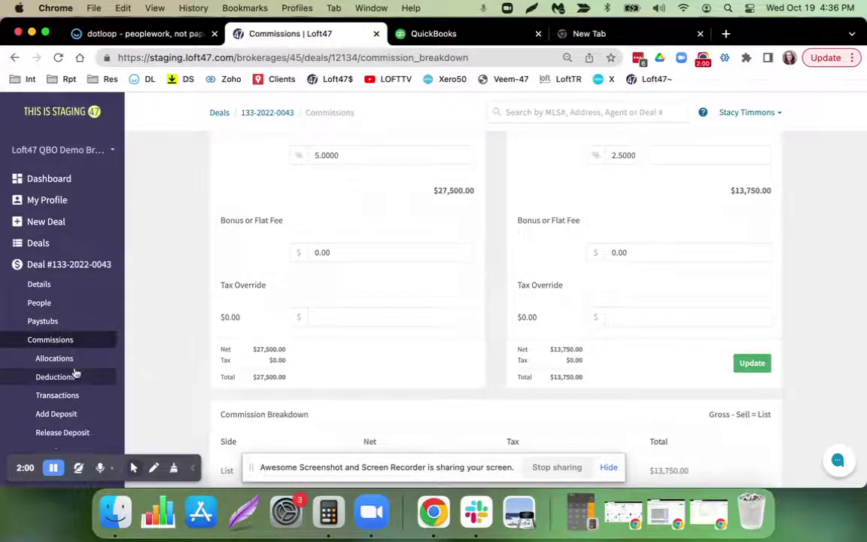
pyautogui.click(54, 359)
pyautogui.scroll(-4, 153, 367)
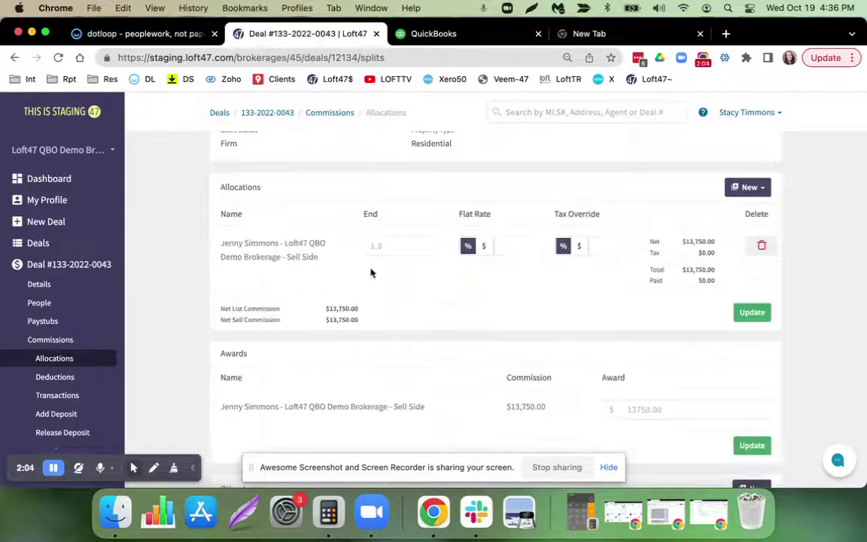
pyautogui.click(368, 246)
pyautogui.scroll(5, 685, 248)
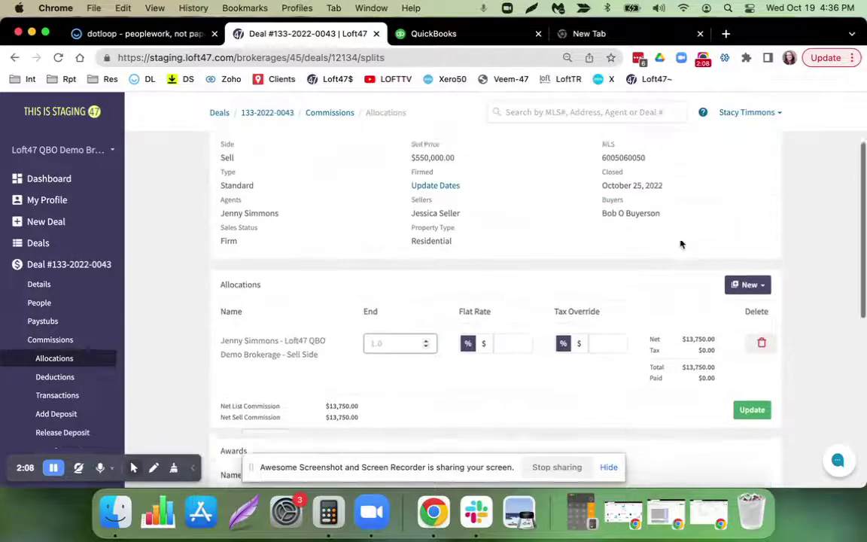
pyautogui.moveTo(454, 243); pyautogui.dragTo(378, 246)
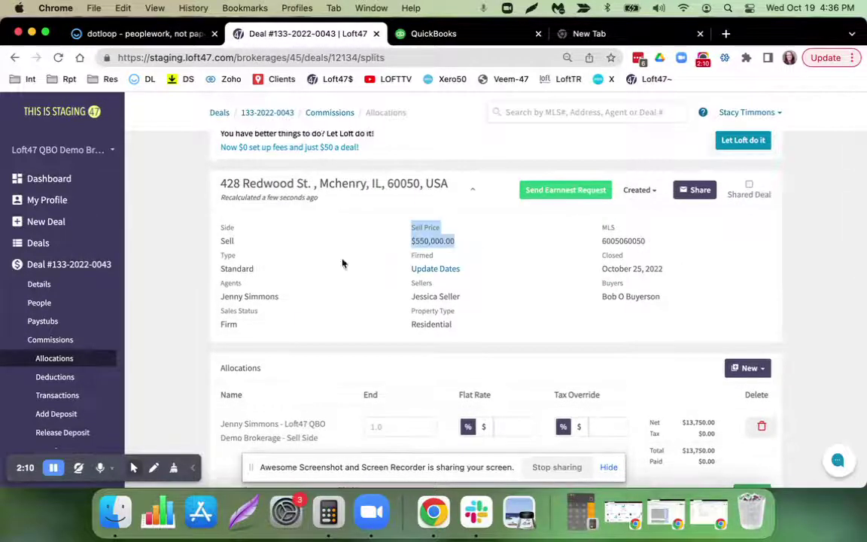
pyautogui.click(184, 298)
pyautogui.scroll(-3, 184, 298)
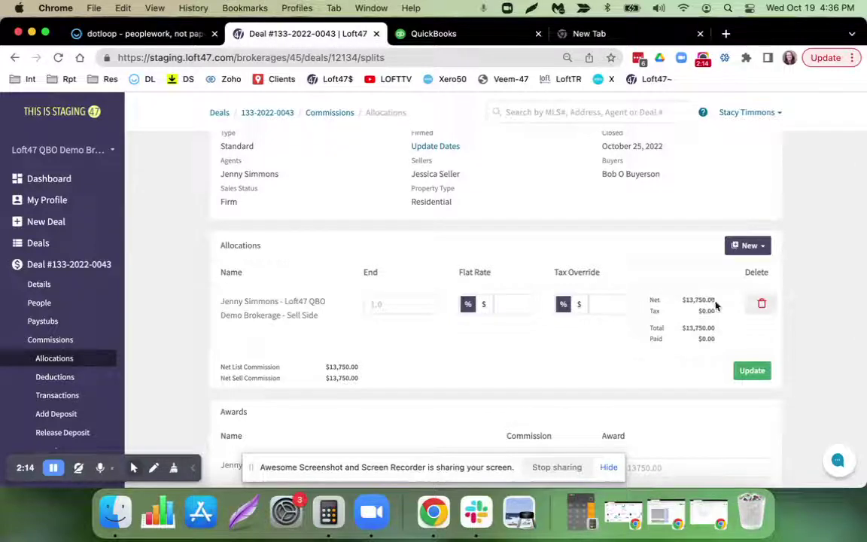
# Review the deductions ($75.00 donation, $1,367.50 split fees 90/10), then bring up Email Sharing.
pyautogui.click(24, 377)
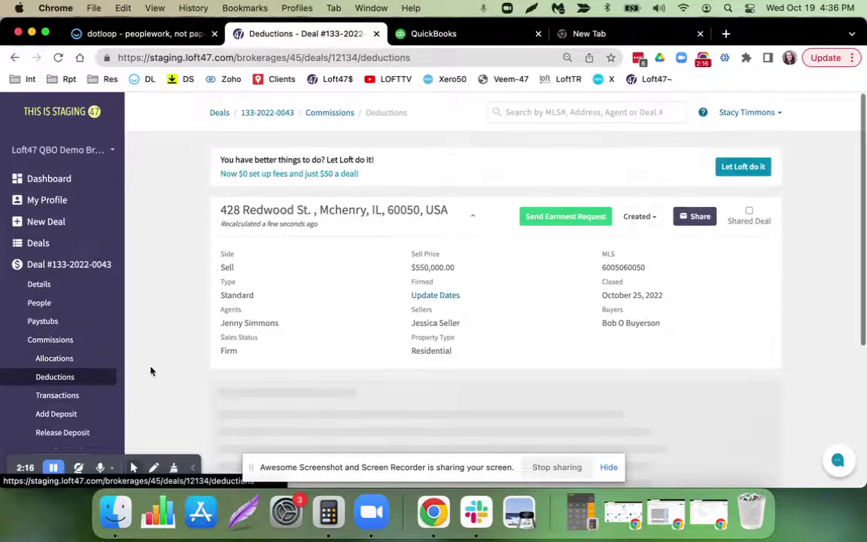
pyautogui.scroll(-4, 181, 364)
pyautogui.scroll(-3, 181, 364)
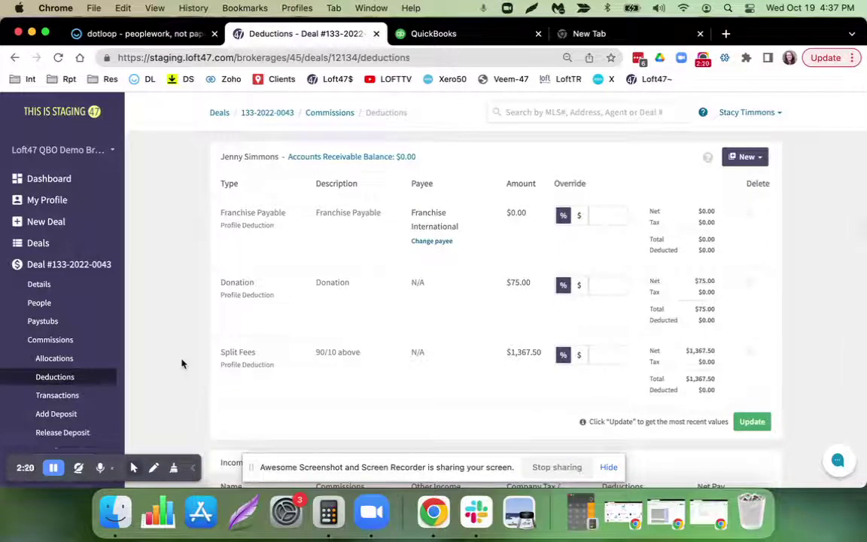
pyautogui.moveTo(307, 358); pyautogui.dragTo(370, 354)
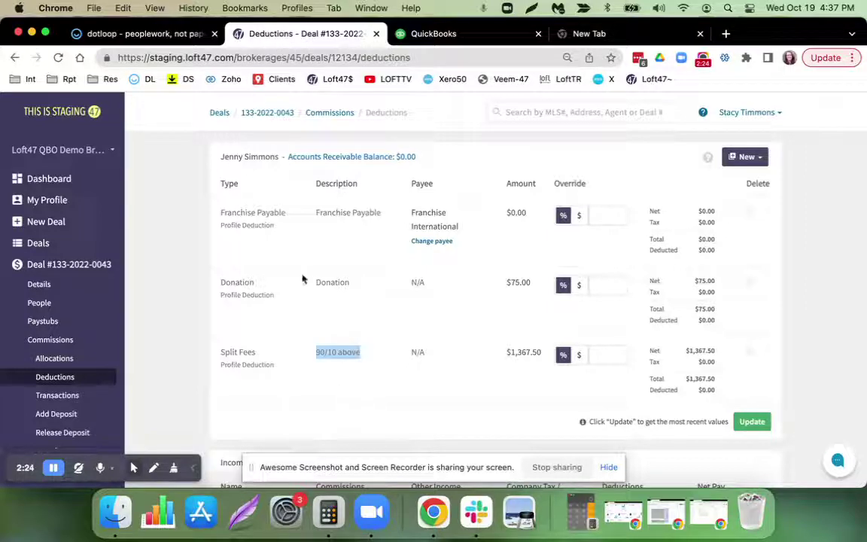
pyautogui.moveTo(314, 283); pyautogui.dragTo(350, 283)
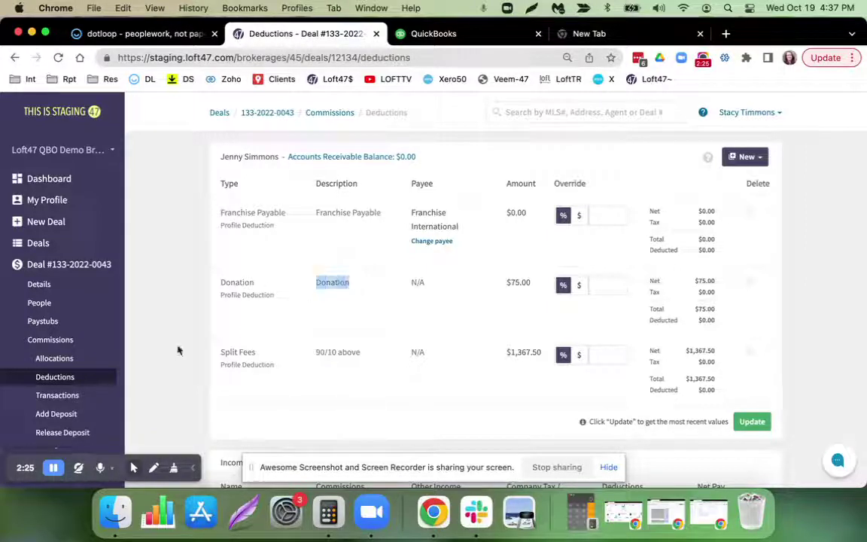
pyautogui.scroll(-2, 101, 398)
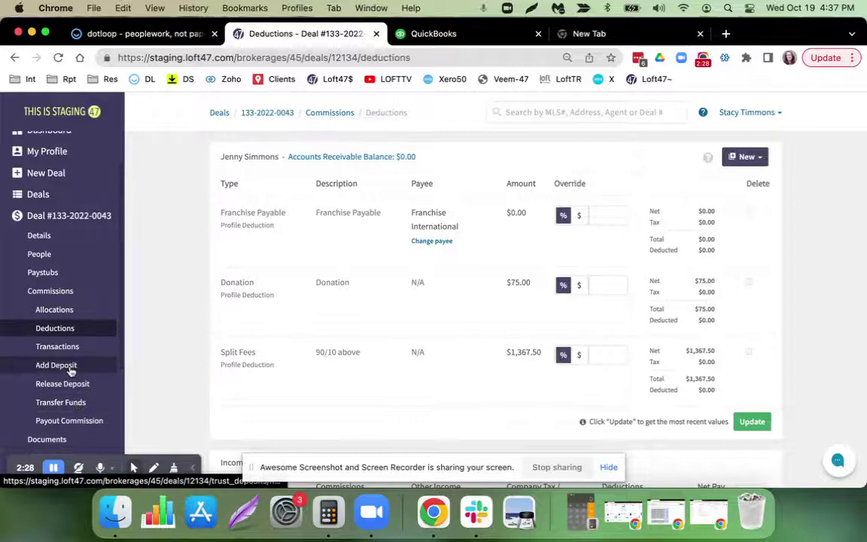
pyautogui.scroll(5, 339, 365)
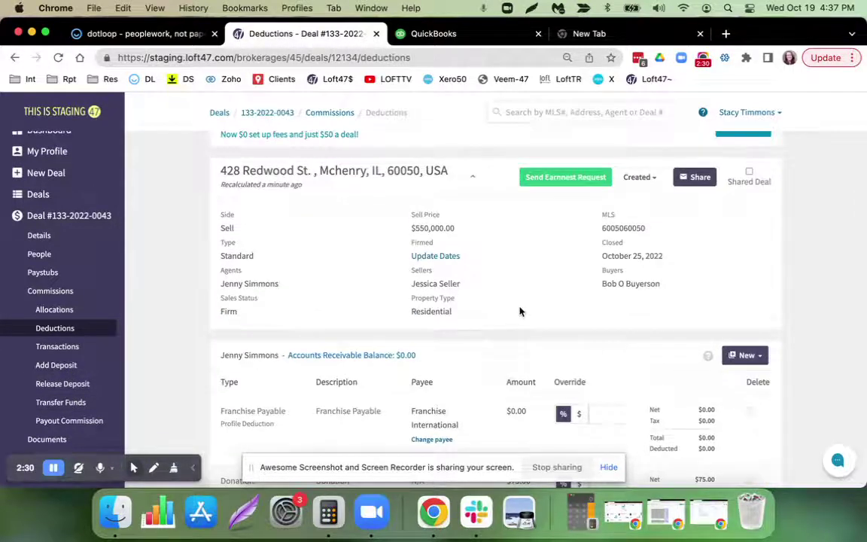
pyautogui.click(694, 178)
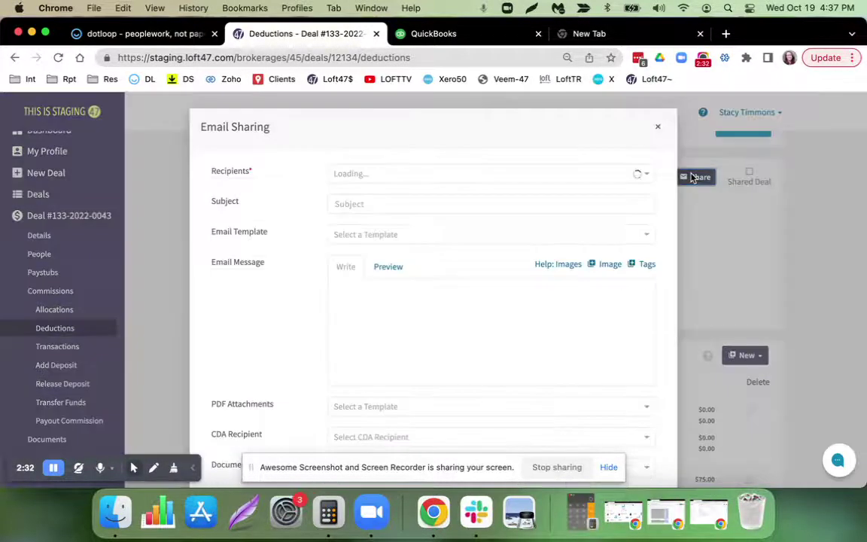
# Address the deal email to the contact and apply the Financial Summary template.
pyautogui.click(434, 173)
pyautogui.write('adam')
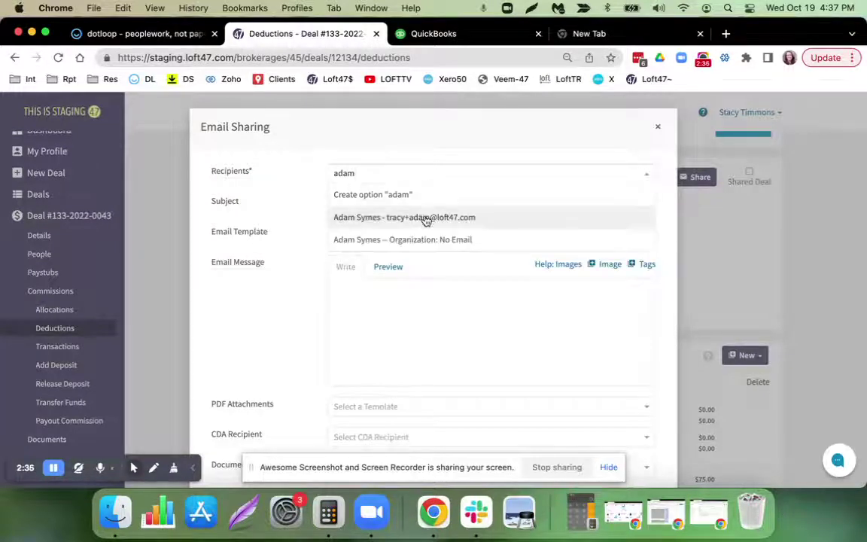
pyautogui.click(422, 216)
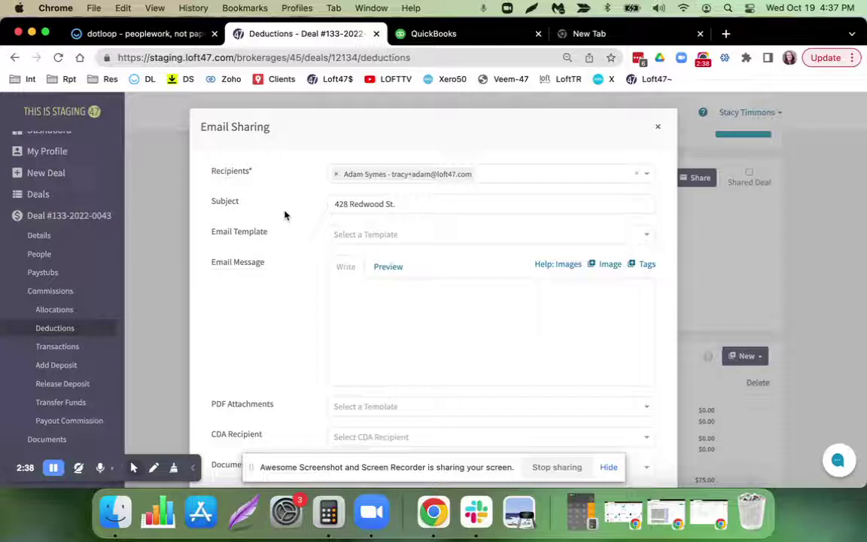
pyautogui.click(403, 235)
pyautogui.scroll(-10, 414, 282)
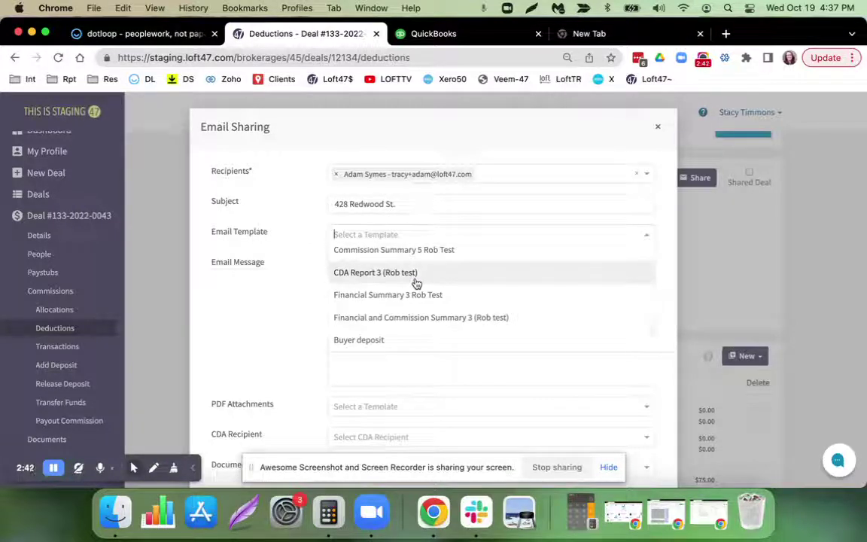
pyautogui.scroll(2, 410, 326)
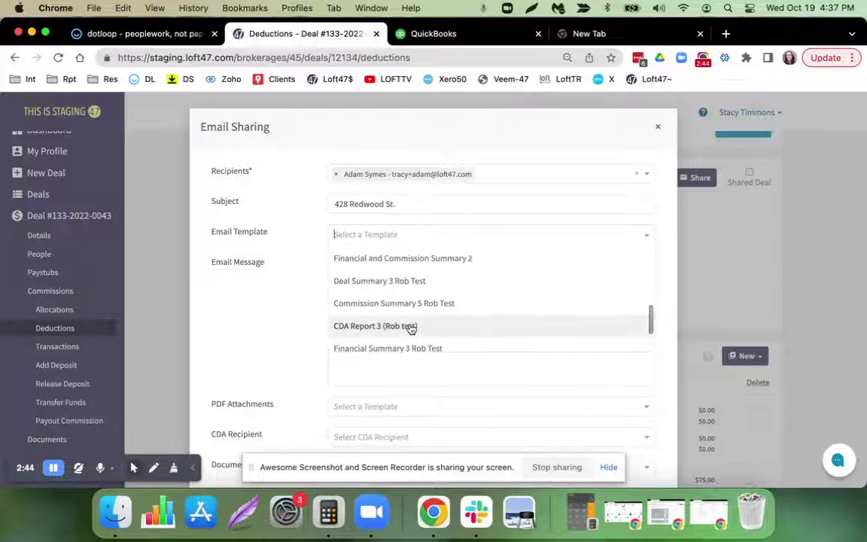
pyautogui.scroll(3, 410, 329)
pyautogui.scroll(8, 410, 328)
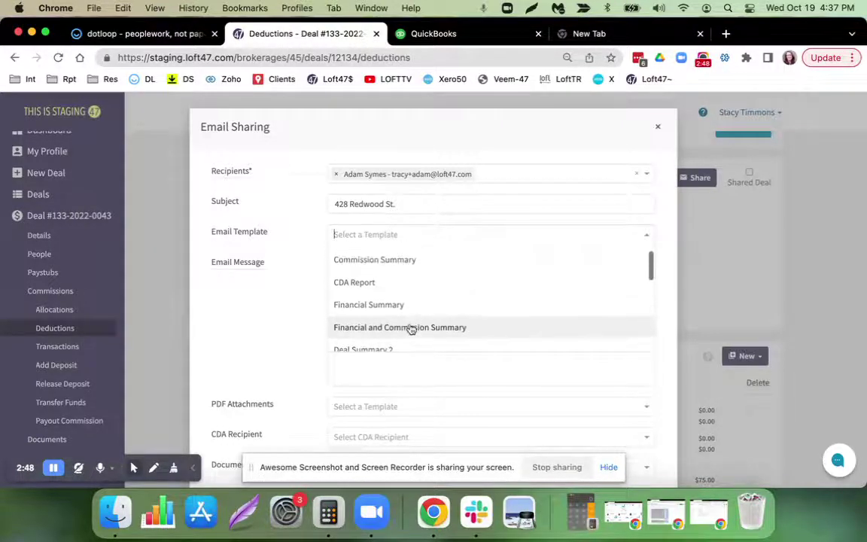
pyautogui.click(393, 305)
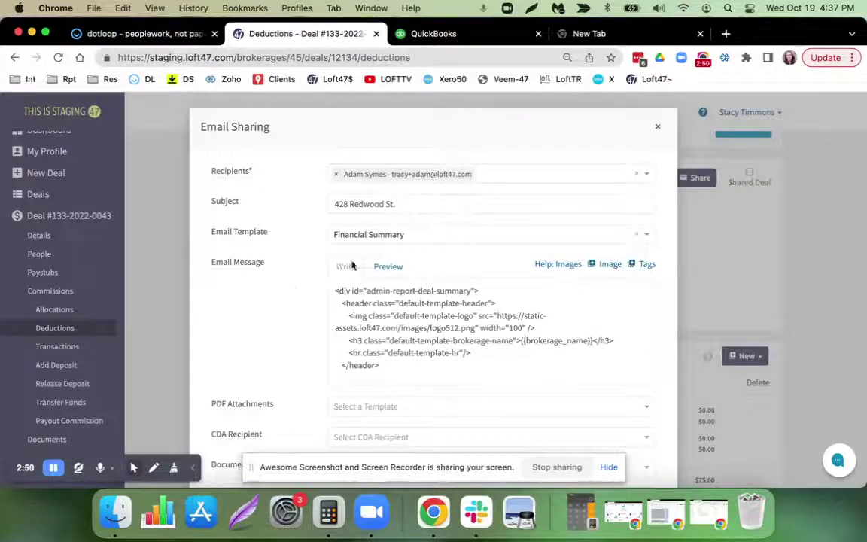
# Preview the rendered Financial Summary message, checking the $13,750.00 balance.
pyautogui.click(388, 266)
pyautogui.scroll(-10, 433, 314)
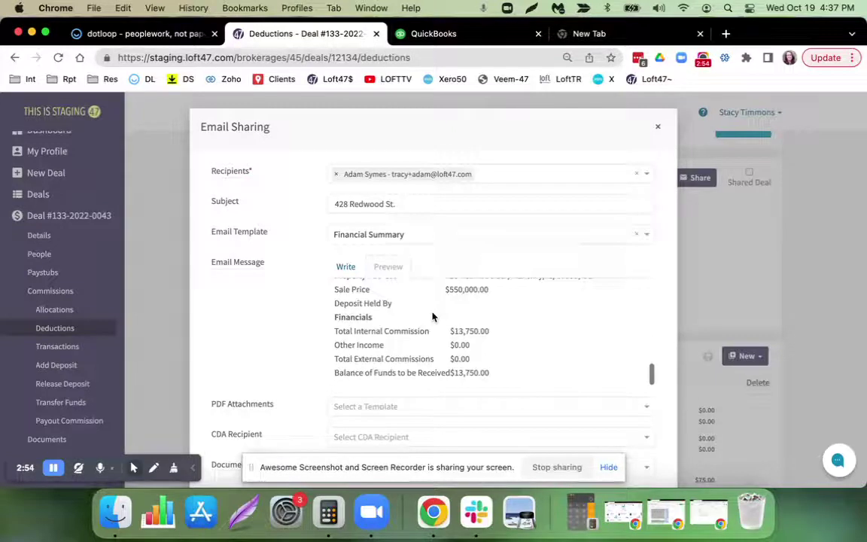
pyautogui.scroll(-3, 433, 316)
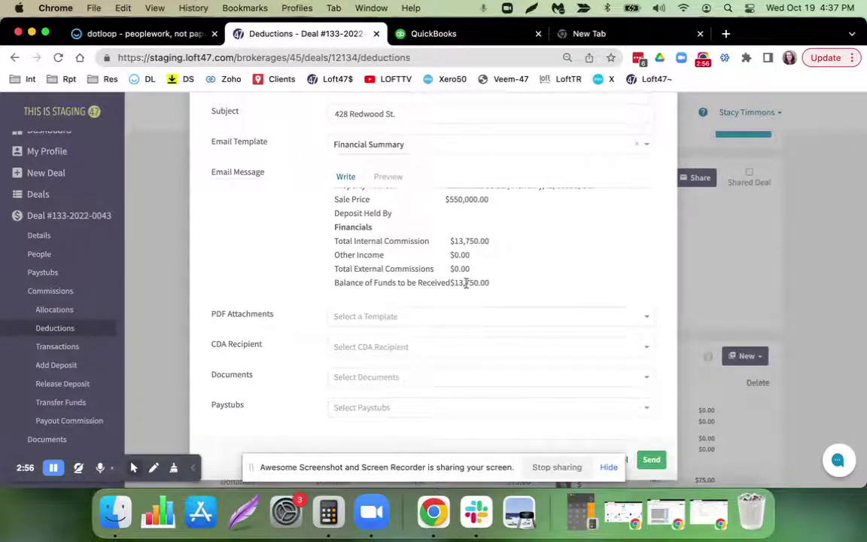
pyautogui.moveTo(485, 287); pyautogui.dragTo(438, 284)
pyautogui.click(281, 267)
pyautogui.scroll(-1, 279, 268)
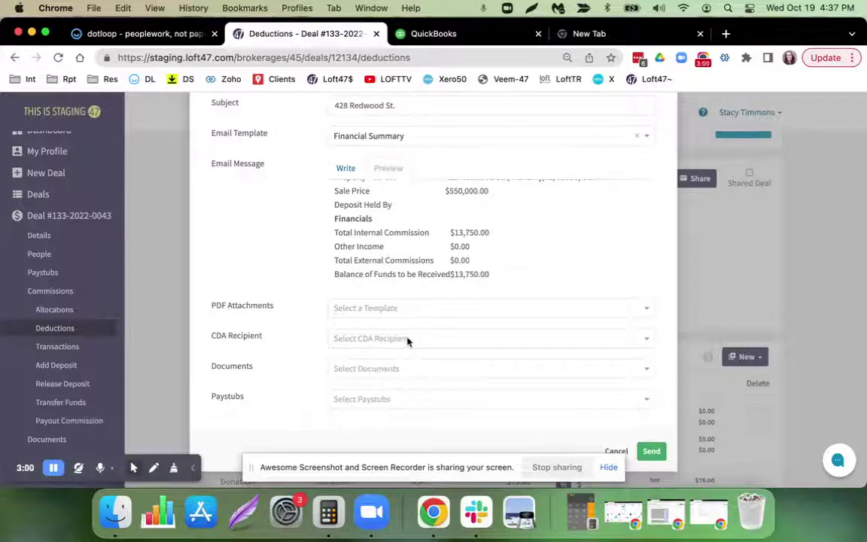
# Attach the Trade Record (Google Docs) PDF to the deal email.
pyautogui.click(420, 307)
pyautogui.scroll(-8, 432, 381)
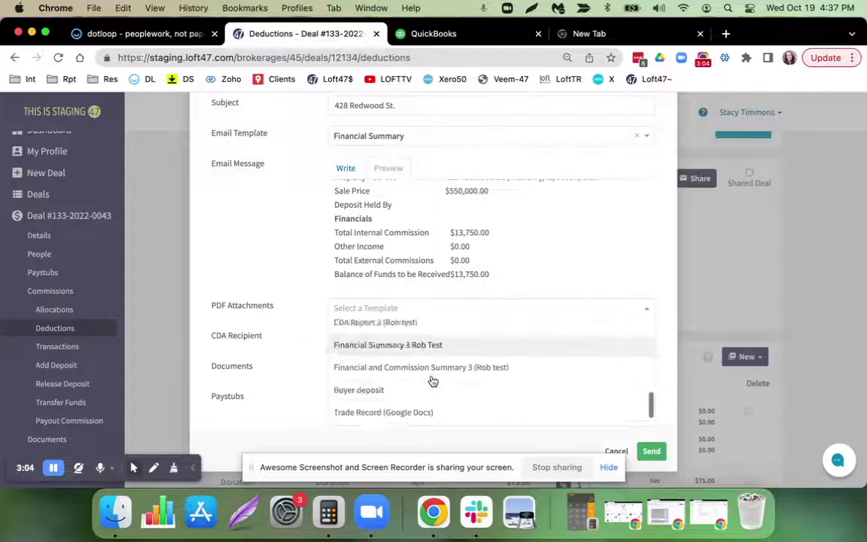
pyautogui.scroll(-1, 432, 381)
pyautogui.click(426, 390)
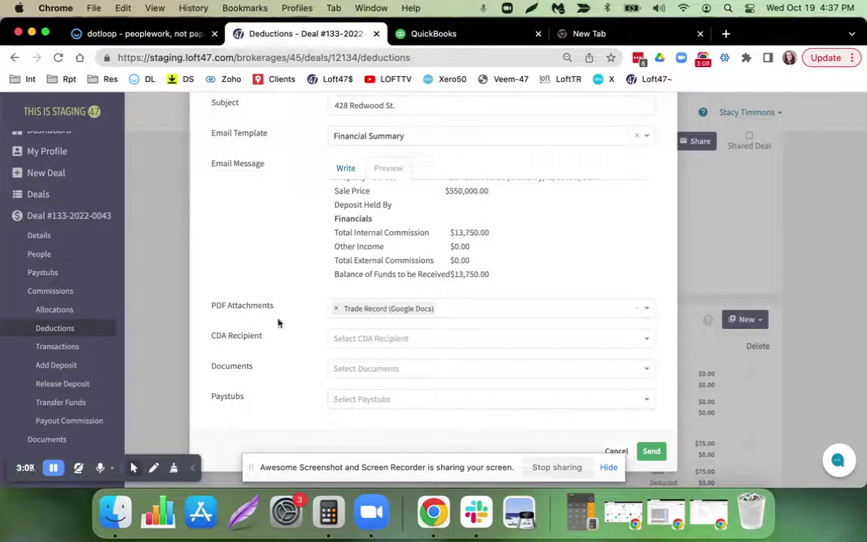
pyautogui.tripleClick(219, 305)
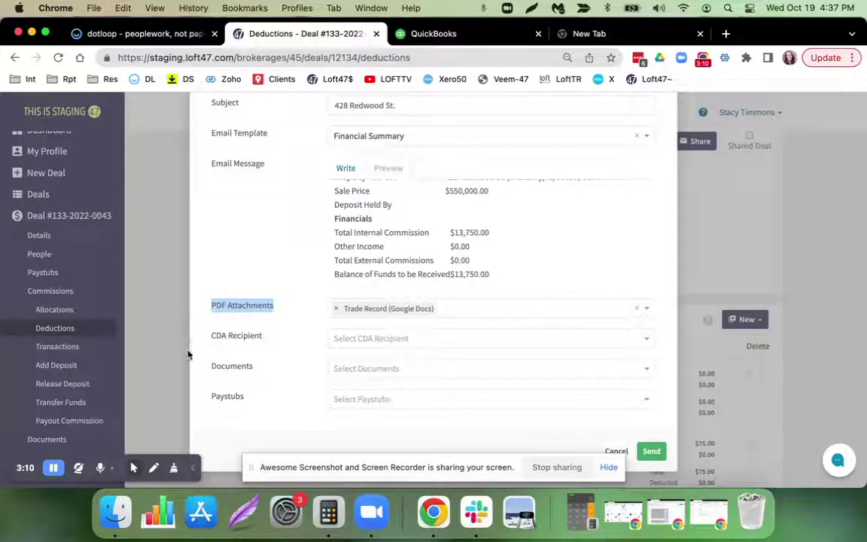
# Leave the CDA recipient and deal documents empty, choosing nothing from either list.
pyautogui.click(403, 338)
pyautogui.click(297, 350)
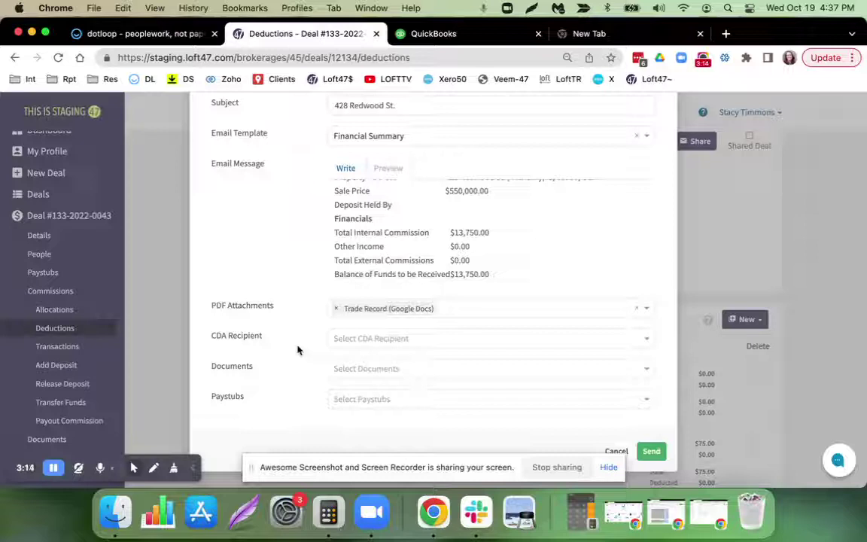
pyautogui.click(413, 374)
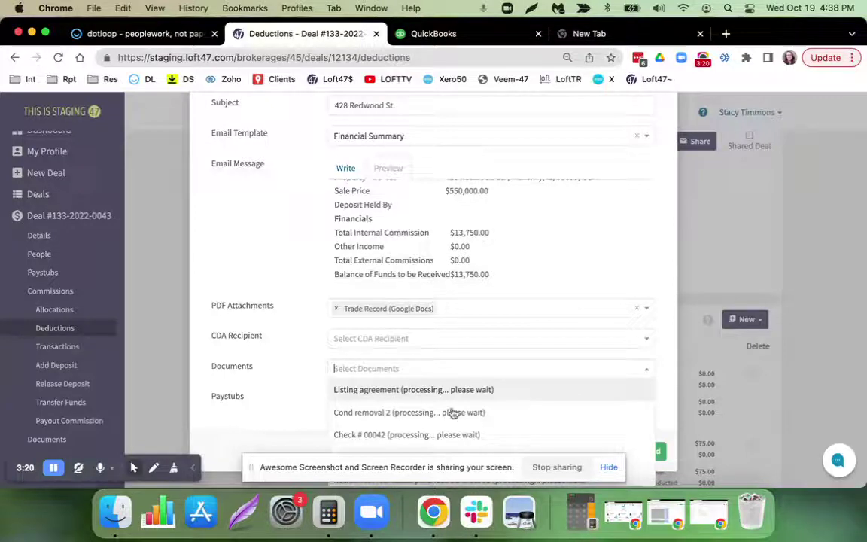
pyautogui.scroll(-3, 488, 412)
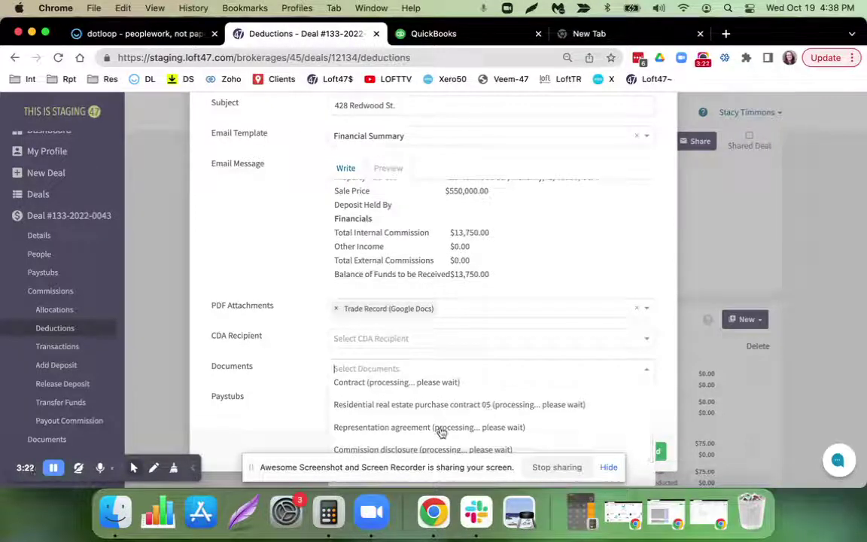
pyautogui.click(442, 431)
pyautogui.click(426, 372)
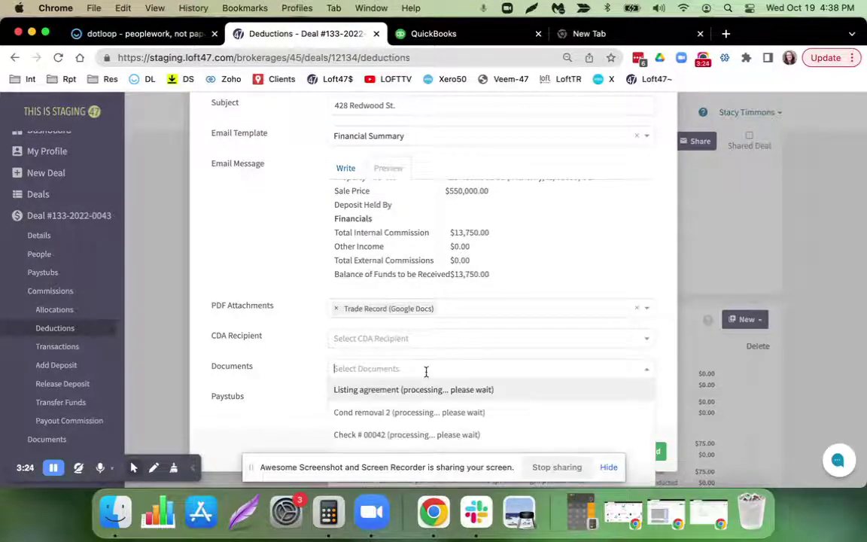
pyautogui.scroll(-3, 426, 433)
pyautogui.scroll(-2, 428, 430)
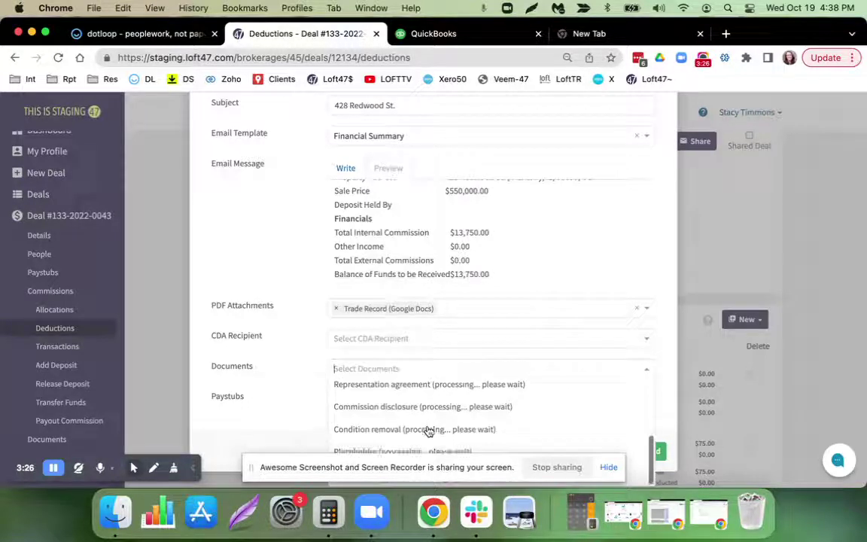
pyautogui.click(424, 431)
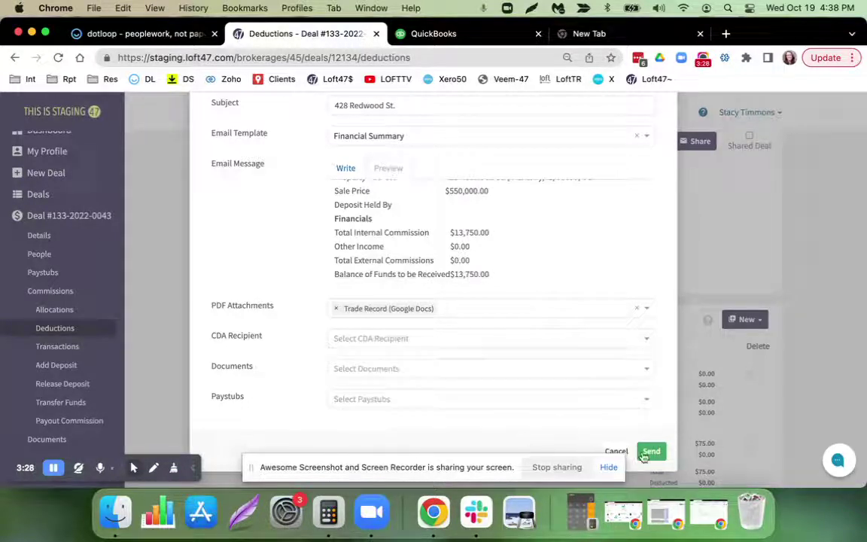
# Send the Financial Summary email and mark the deal as shared.
pyautogui.click(651, 451)
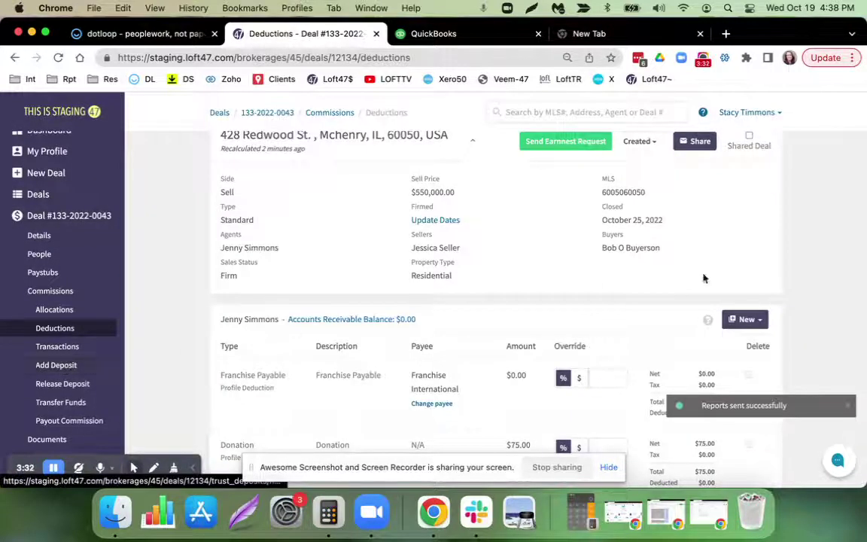
pyautogui.scroll(1, 707, 277)
pyautogui.click(749, 170)
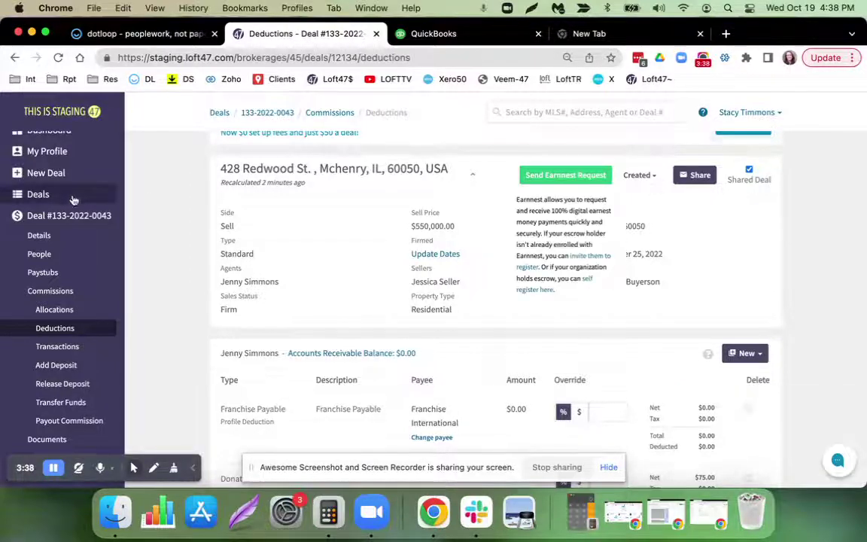
pyautogui.click(56, 197)
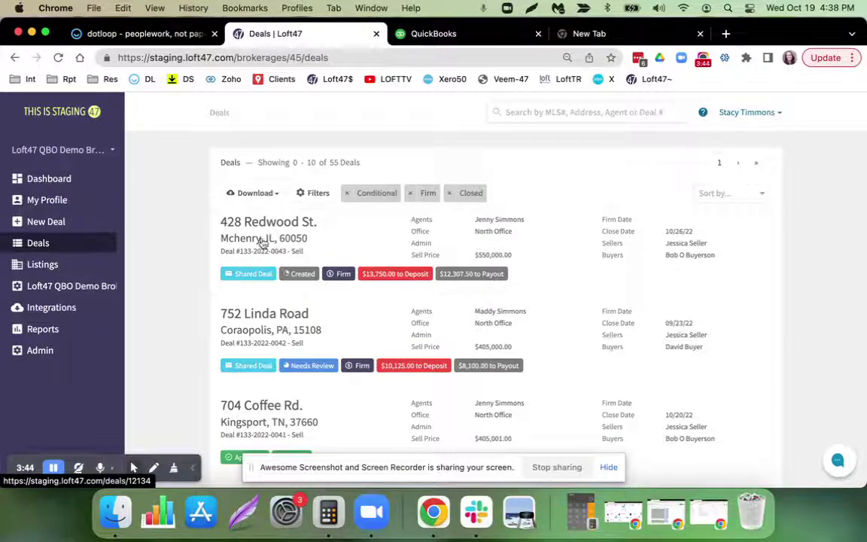
pyautogui.click(237, 238)
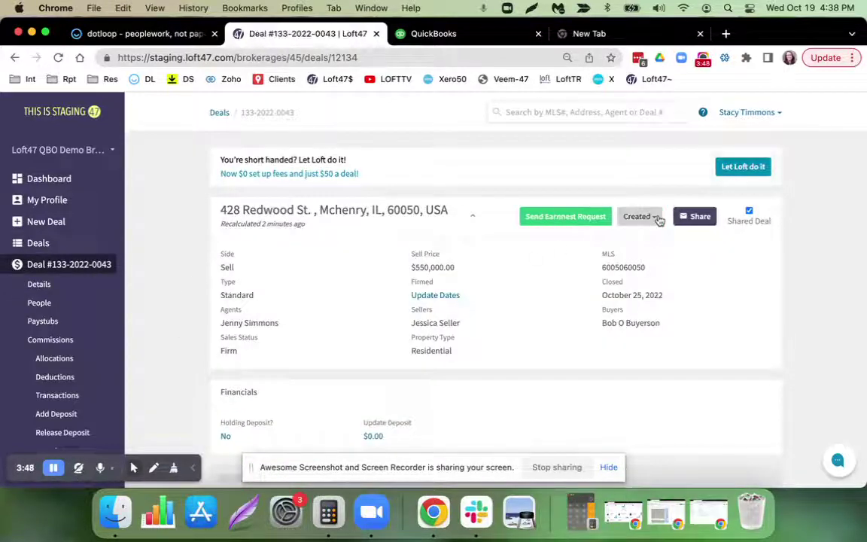
pyautogui.click(640, 216)
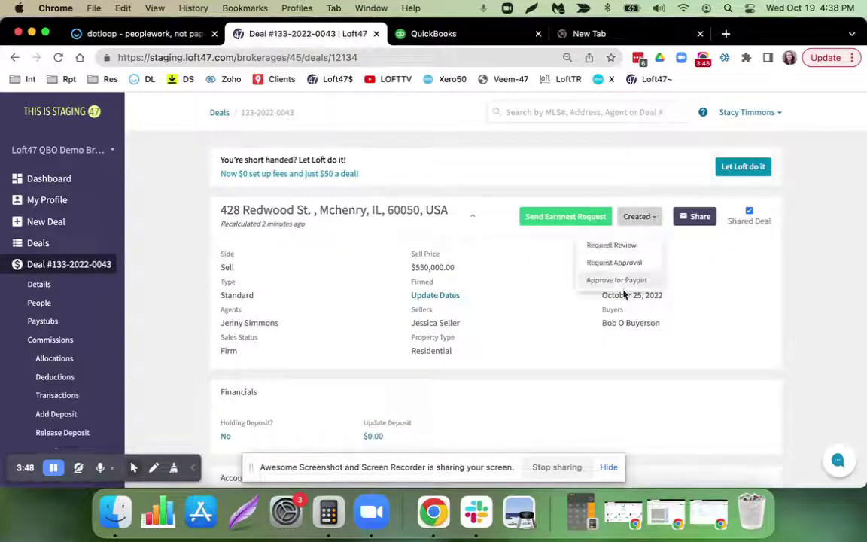
pyautogui.click(622, 282)
pyautogui.click(448, 182)
pyautogui.write('Approved for payout')
pyautogui.click(576, 247)
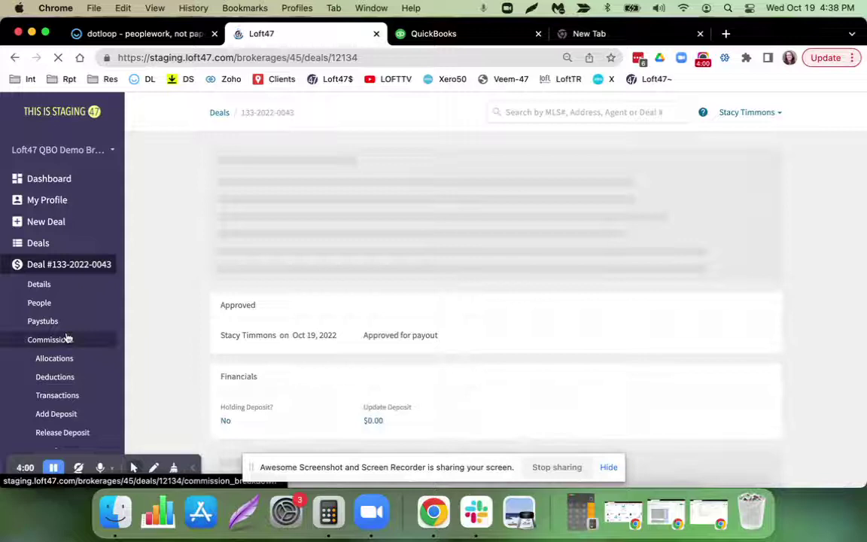
pyautogui.scroll(-2, 66, 338)
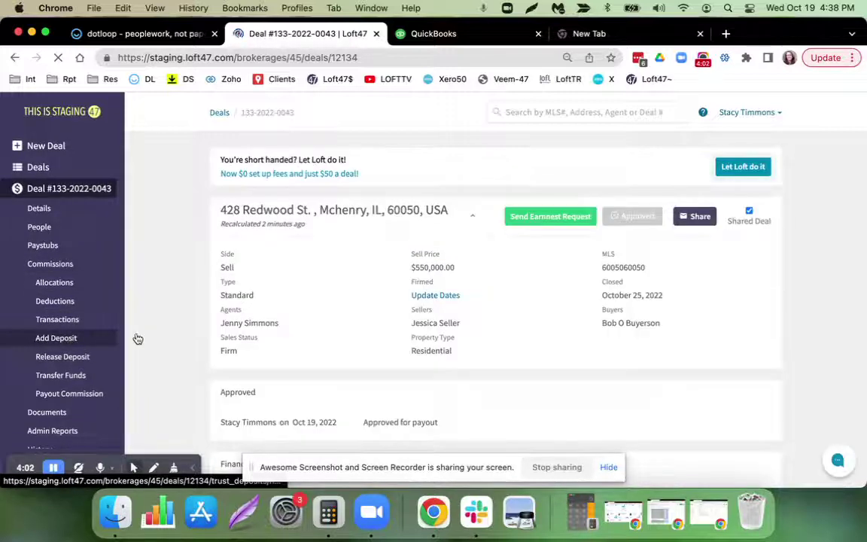
# Record a $13,750 COMMISSION TRUST deposit received from the buyer, reference Ch #88777.
pyautogui.click(66, 338)
pyautogui.scroll(-3, 149, 337)
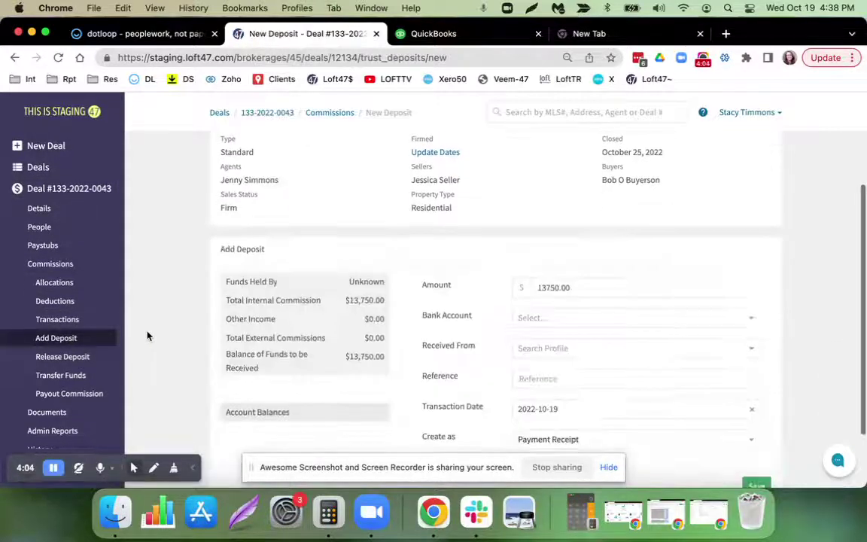
pyautogui.scroll(-2, 149, 336)
pyautogui.click(614, 245)
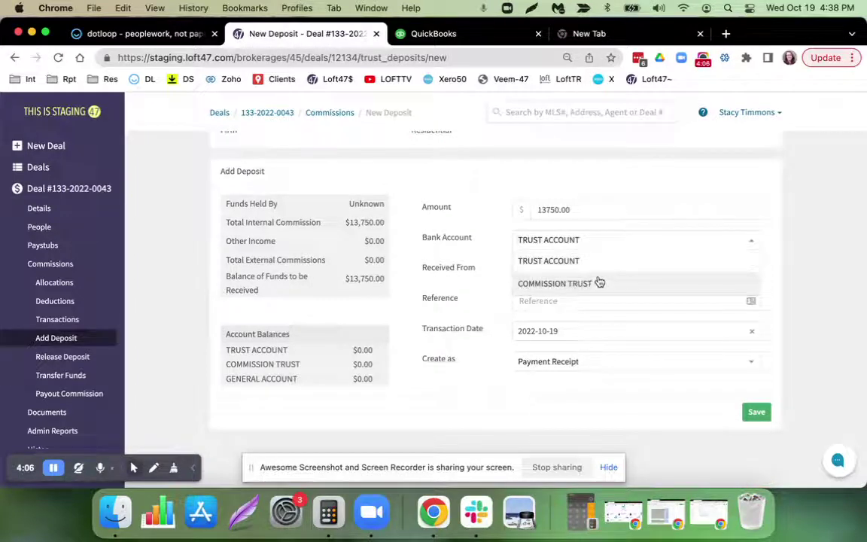
pyautogui.click(600, 282)
pyautogui.click(600, 272)
pyautogui.scroll(-3, 592, 362)
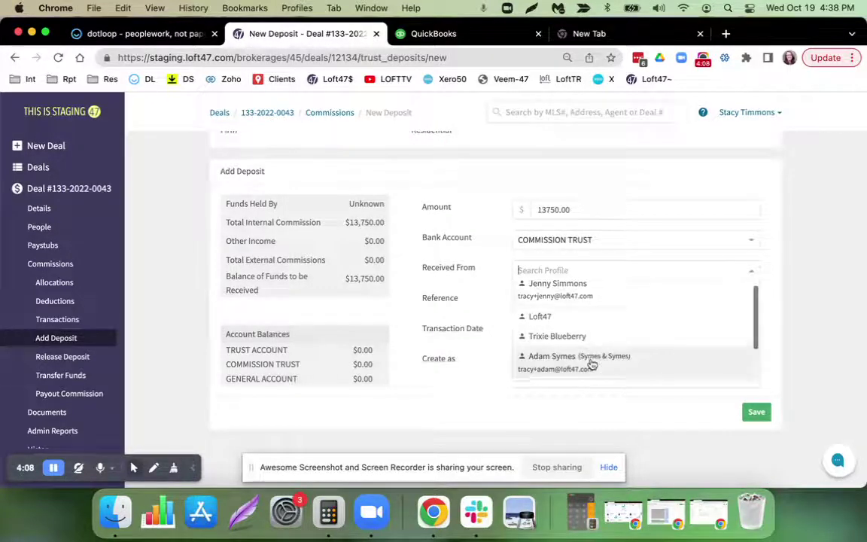
pyautogui.click(592, 365)
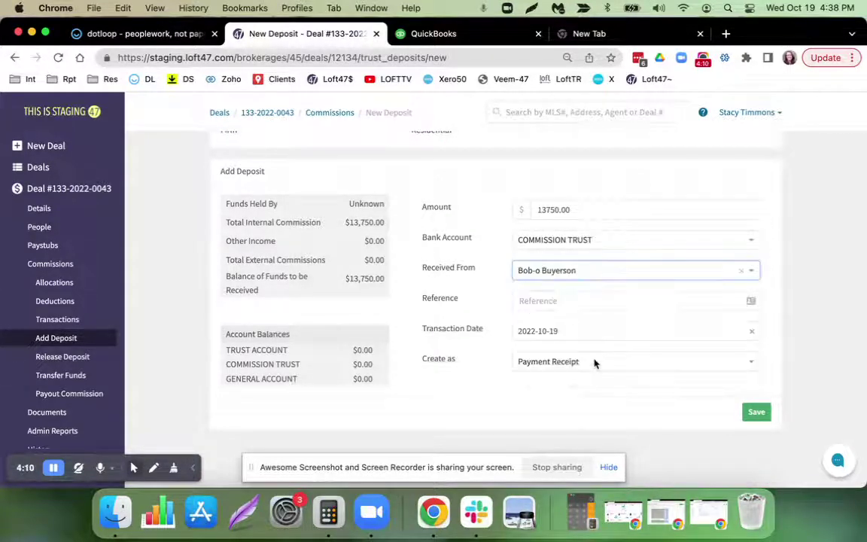
pyautogui.click(589, 302)
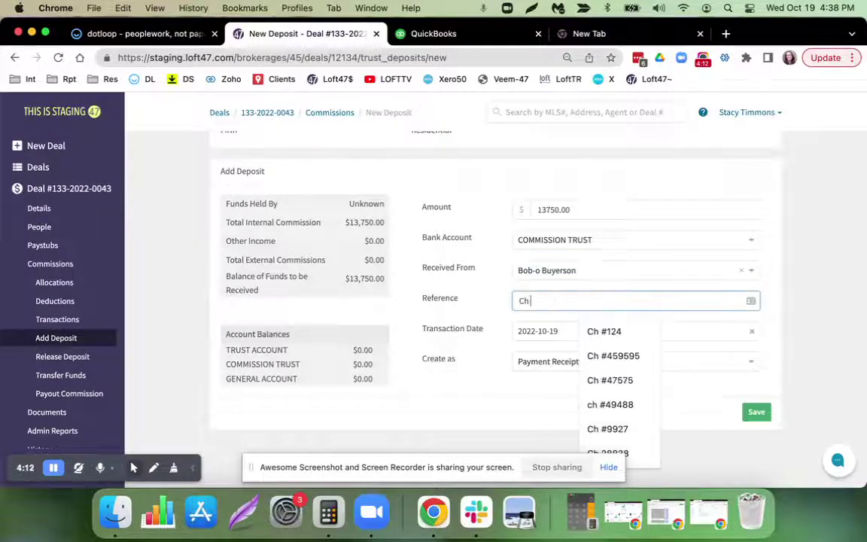
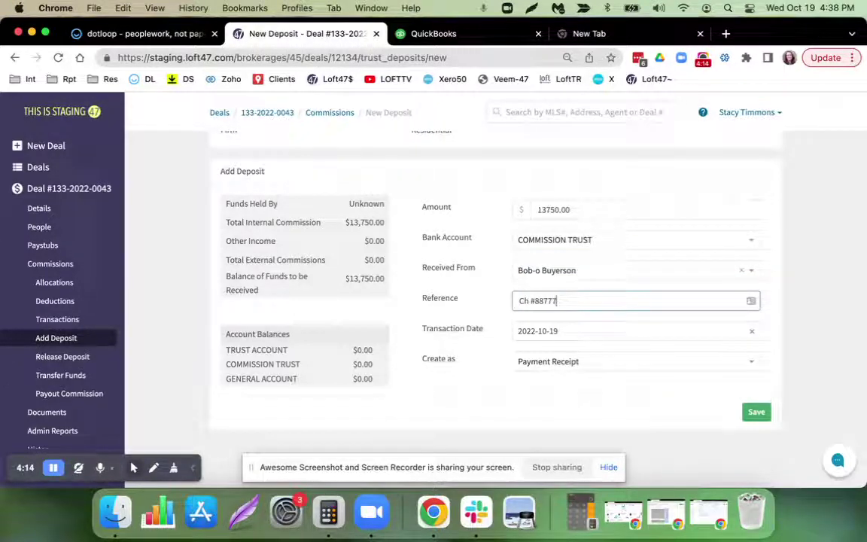
pyautogui.click(759, 412)
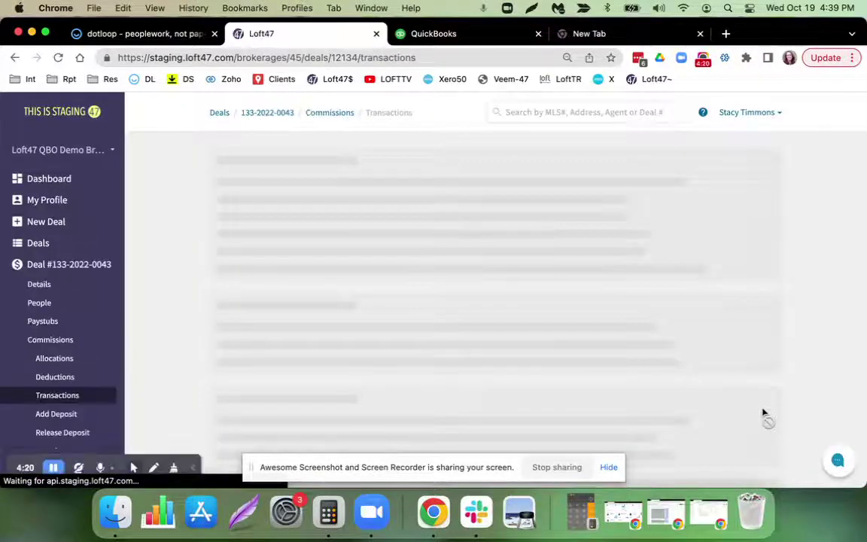
# Open the deal's Deductions and confirm the agent's Accounts Receivable Balance shows $0.00.
pyautogui.scroll(-3, 50, 380)
pyautogui.scroll(-1, 50, 381)
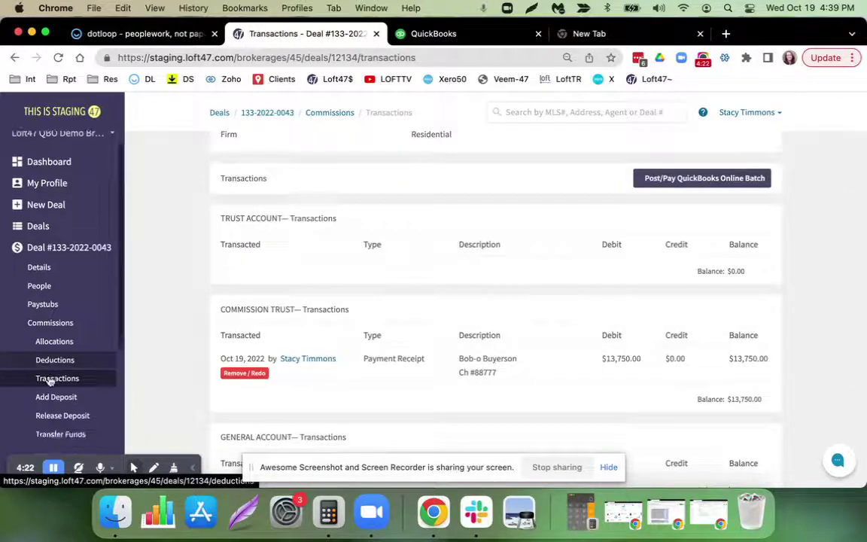
pyautogui.scroll(-2, 50, 380)
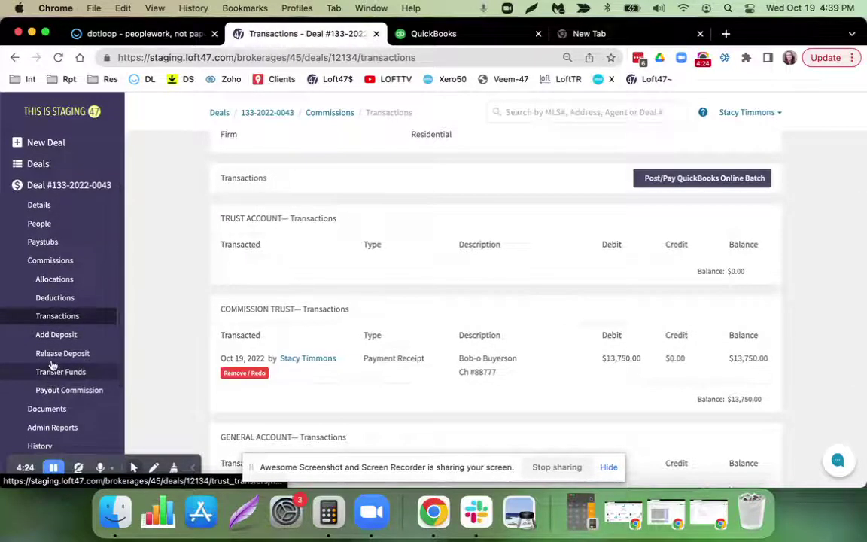
pyautogui.click(55, 298)
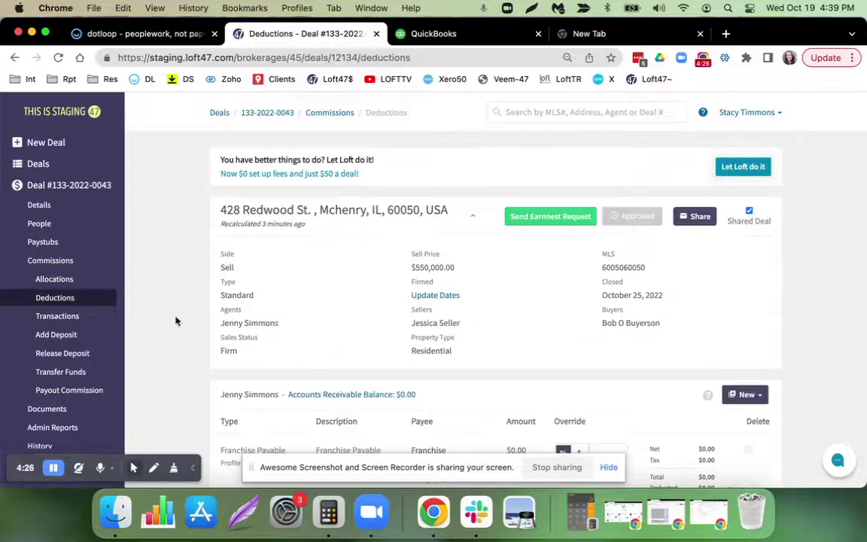
pyautogui.scroll(-3, 175, 322)
pyautogui.moveTo(415, 284); pyautogui.dragTo(290, 284)
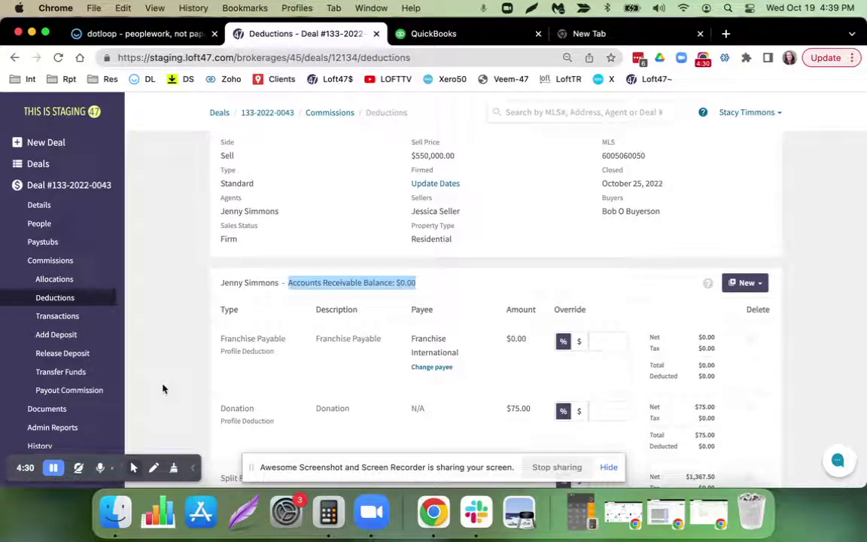
pyautogui.scroll(-1, 79, 384)
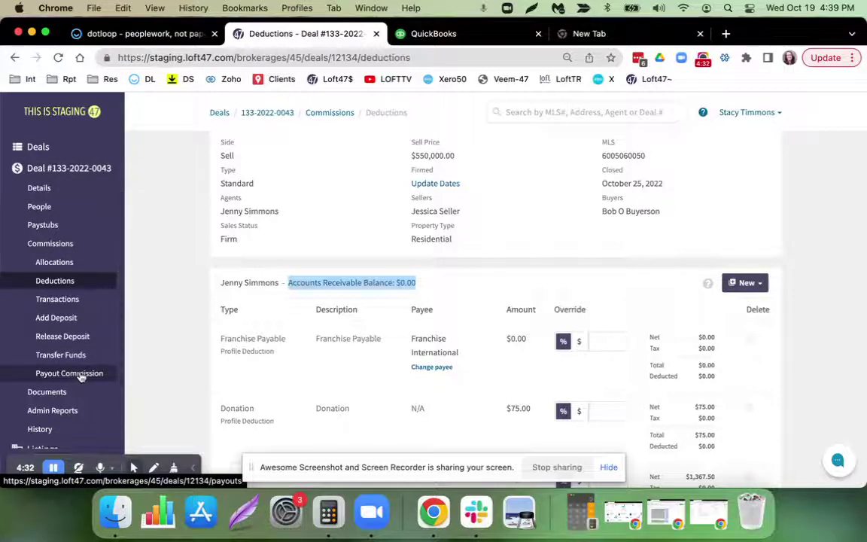
# Pay all pending commission on the deal, settling the agent's $12,307.50 payout.
pyautogui.click(79, 375)
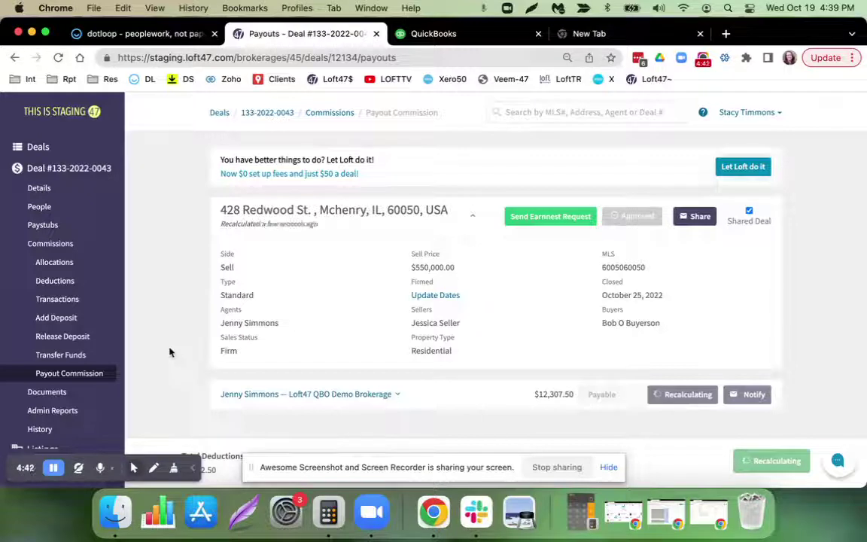
pyautogui.click(780, 466)
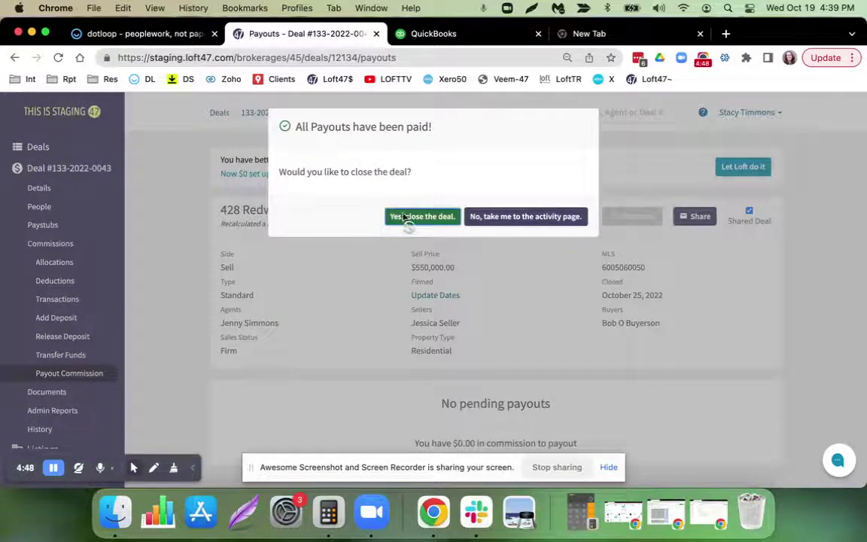
pyautogui.click(404, 217)
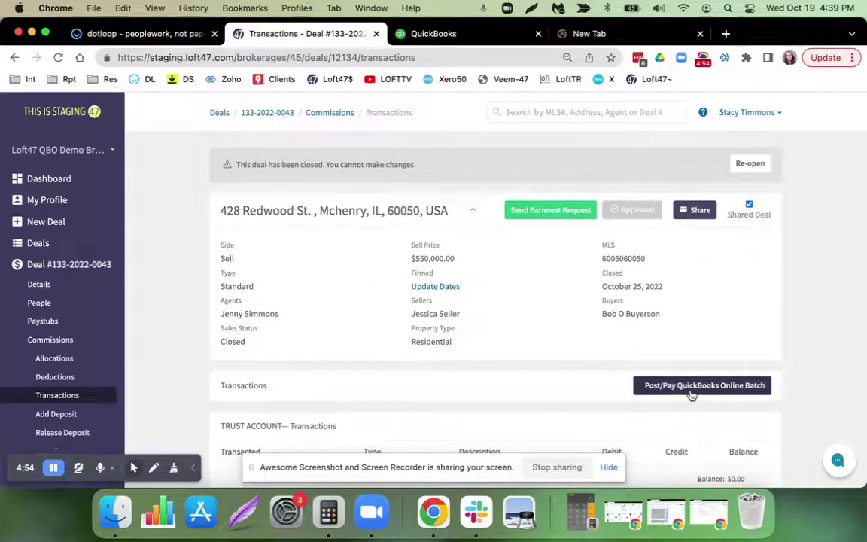
pyautogui.click(696, 394)
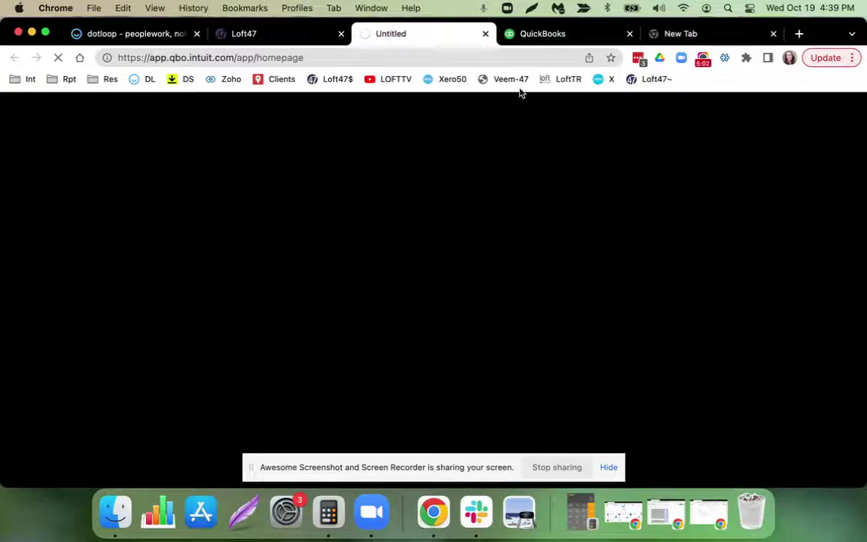
# Close the stray Intuit tab, reload QuickBooks Online, and exit Account and Settings.
pyautogui.click(485, 33)
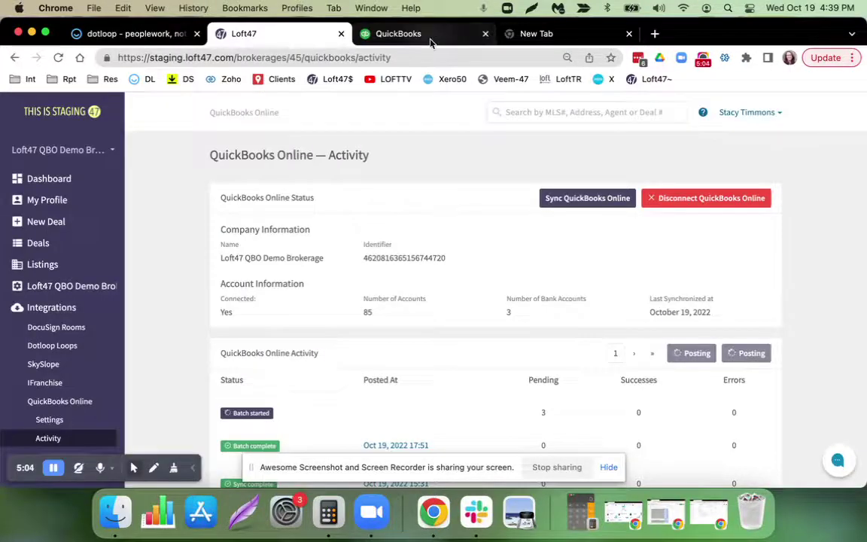
pyautogui.click(387, 34)
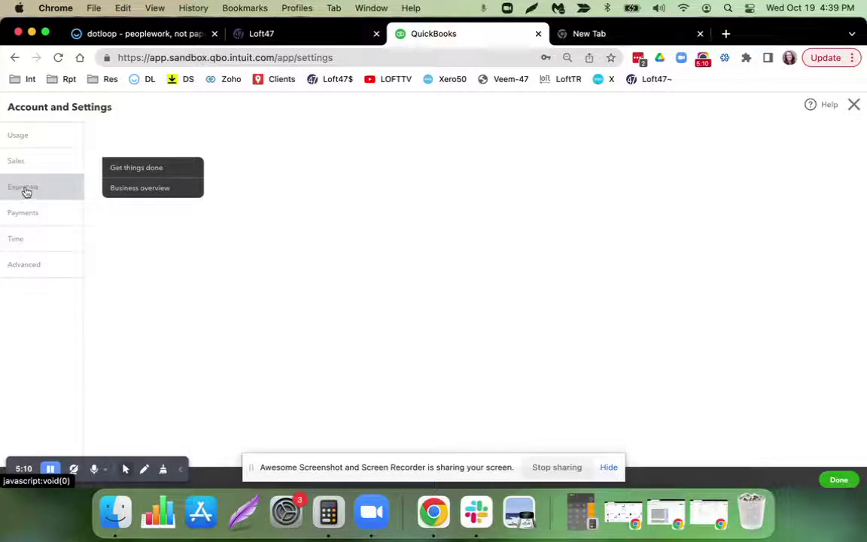
pyautogui.click(406, 56)
pyautogui.press('Return')
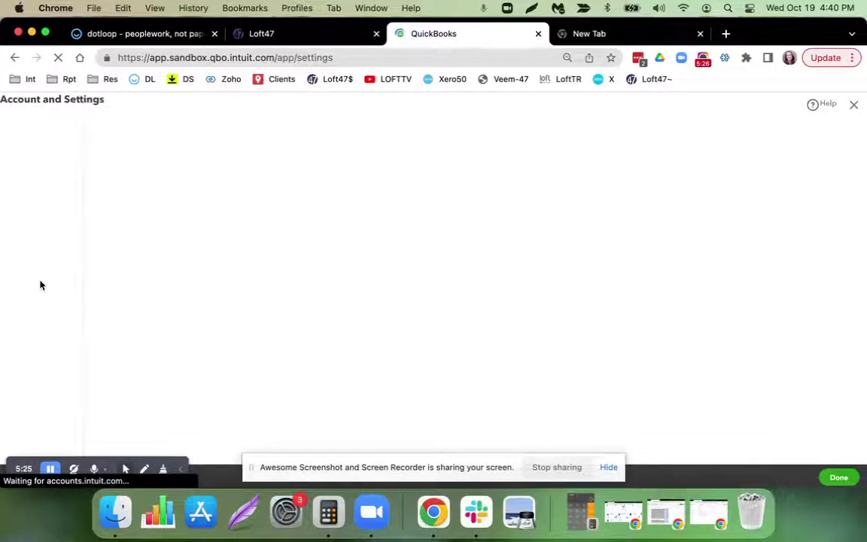
pyautogui.click(854, 107)
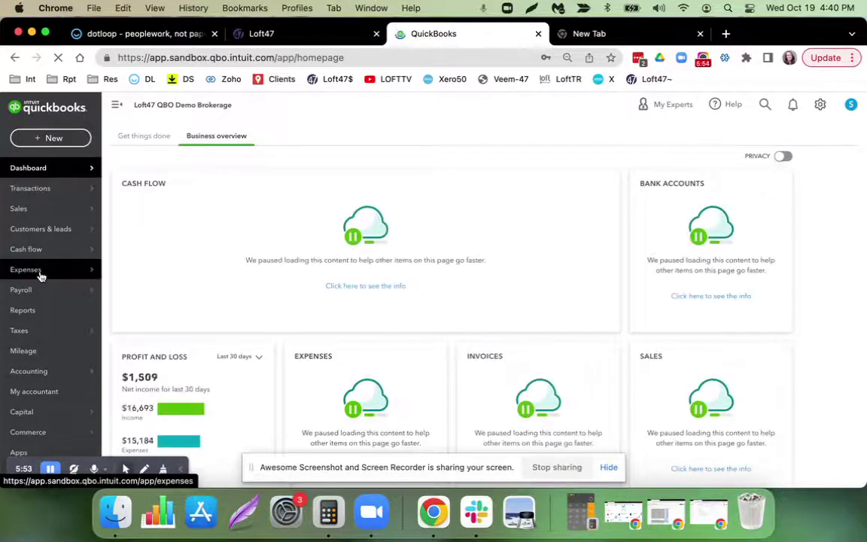
# Open the 10/19/2022 $12,307.50 agent commission bill from the Expenses list.
pyautogui.moveTo(86, 272)
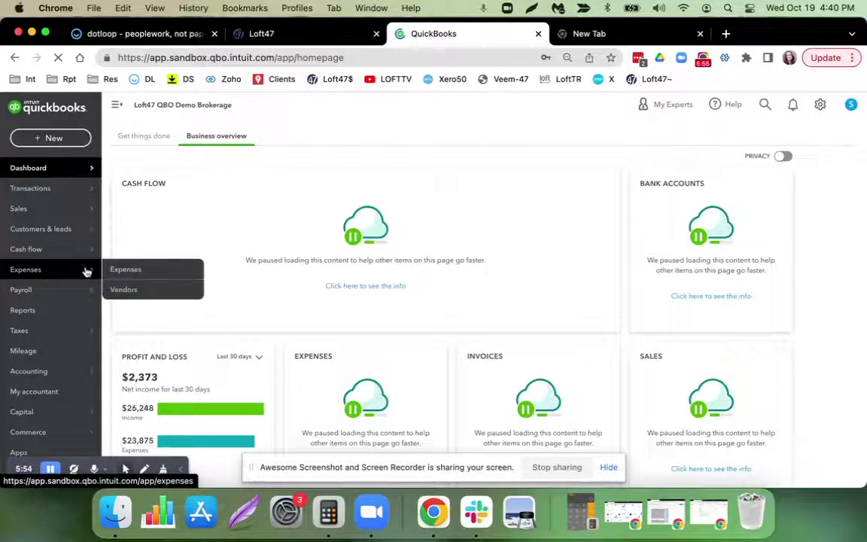
pyautogui.click(126, 270)
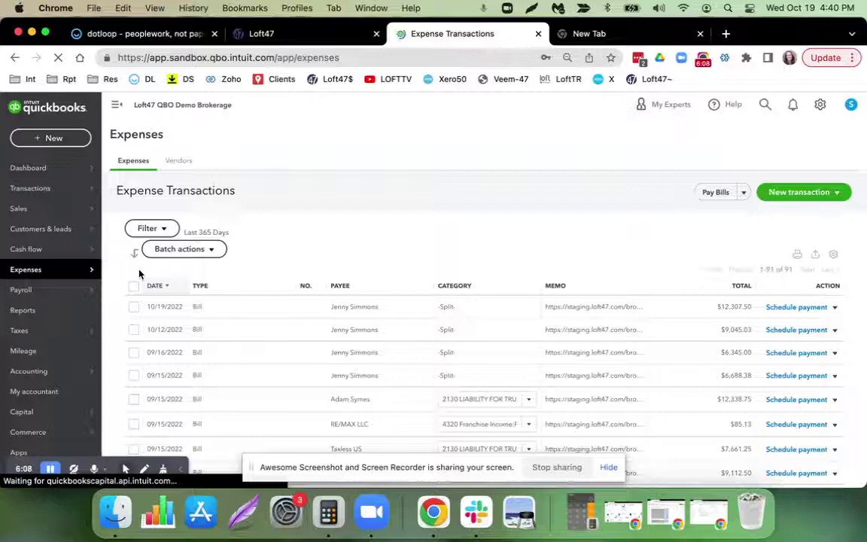
pyautogui.click(358, 310)
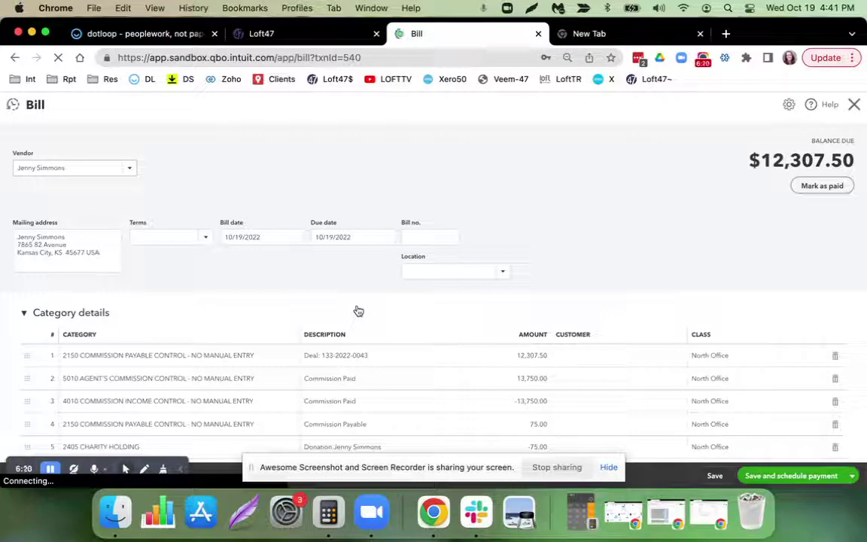
# Select the staging.loft47.com deal link in the bill's memo and bring up its context menu.
pyautogui.scroll(-3, 358, 311)
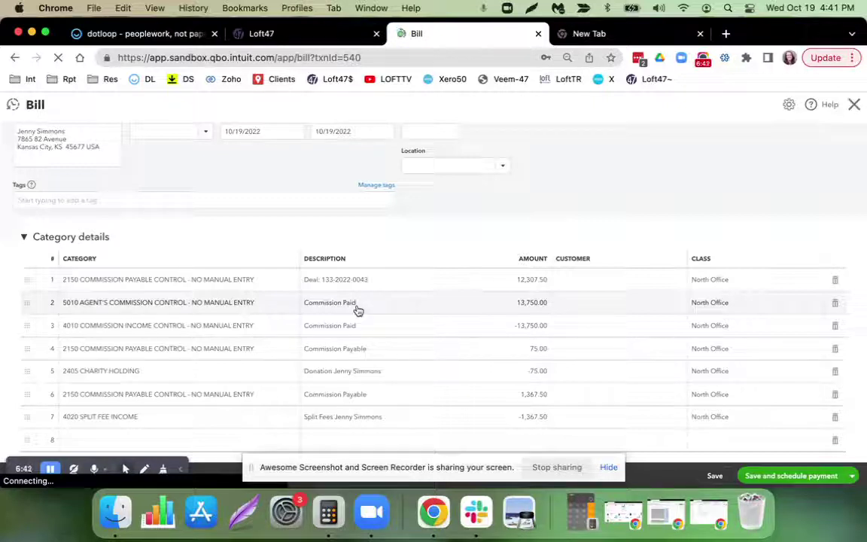
pyautogui.scroll(-5, 369, 316)
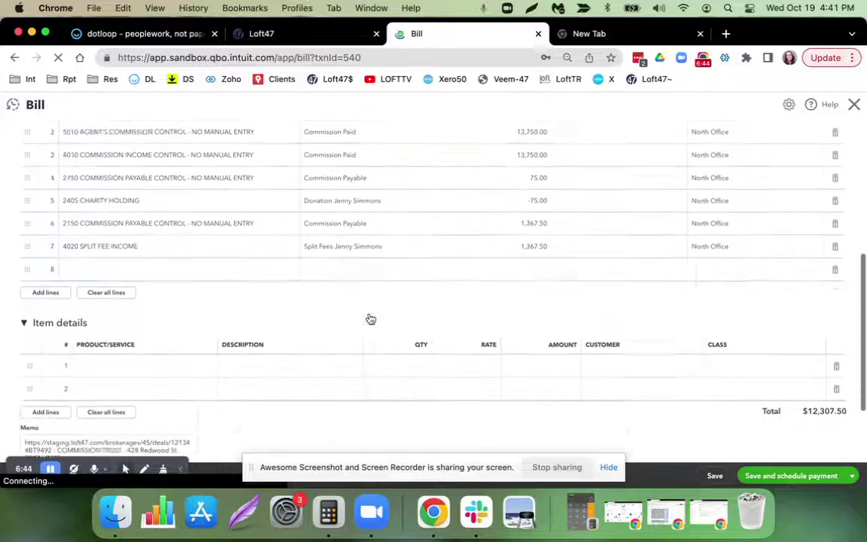
pyautogui.scroll(-3, 370, 320)
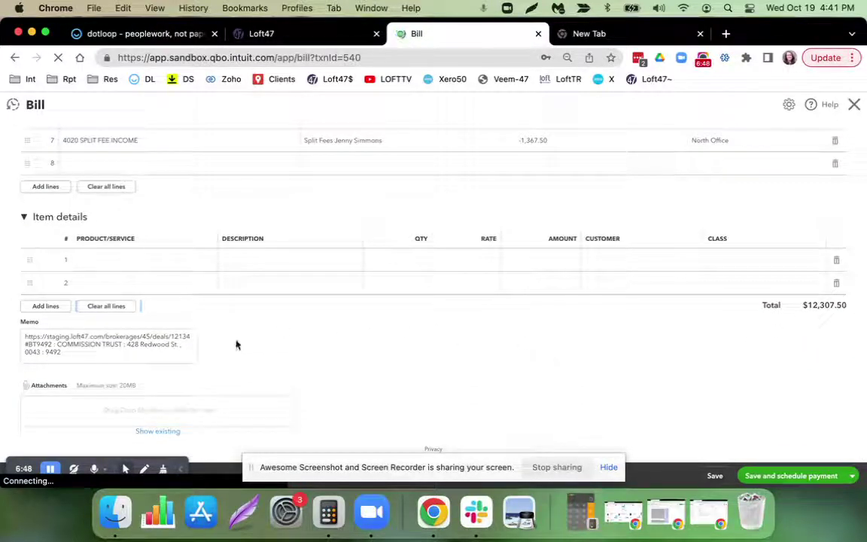
pyautogui.moveTo(71, 353); pyautogui.dragTo(27, 339)
pyautogui.click(52, 345)
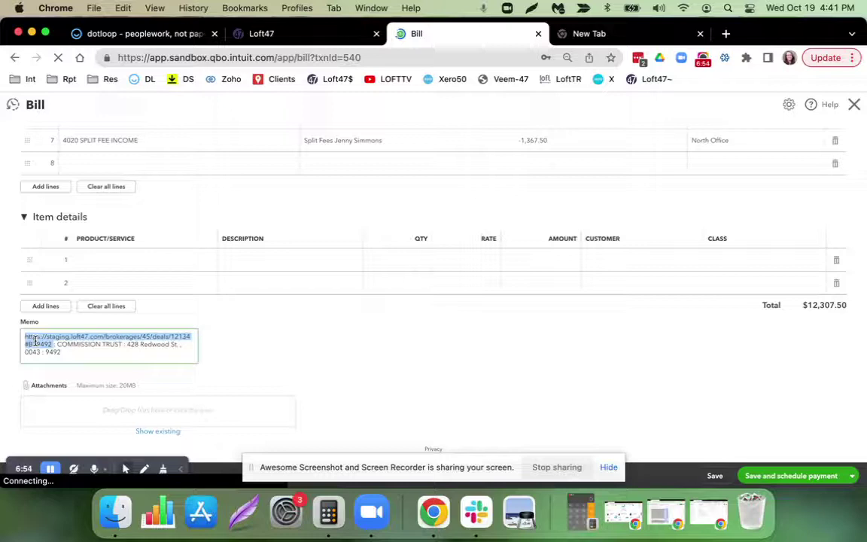
pyautogui.rightClick(30, 343)
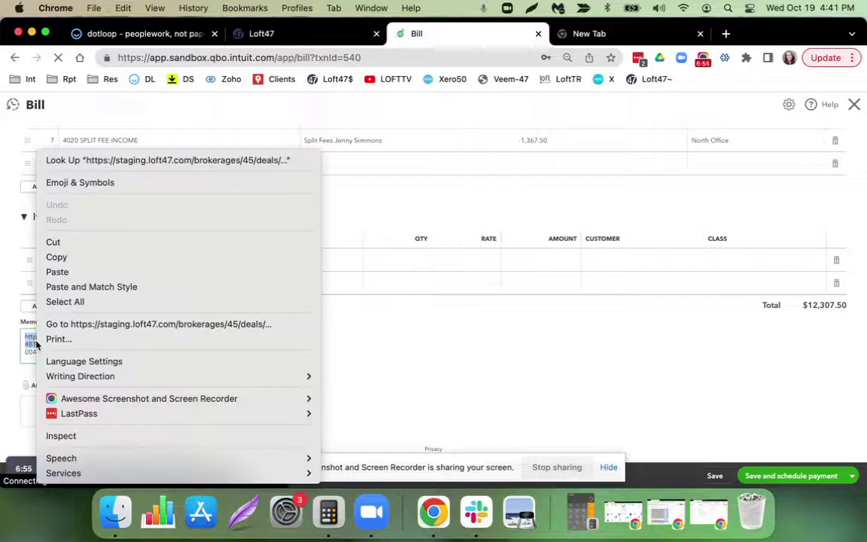
pyautogui.click(118, 324)
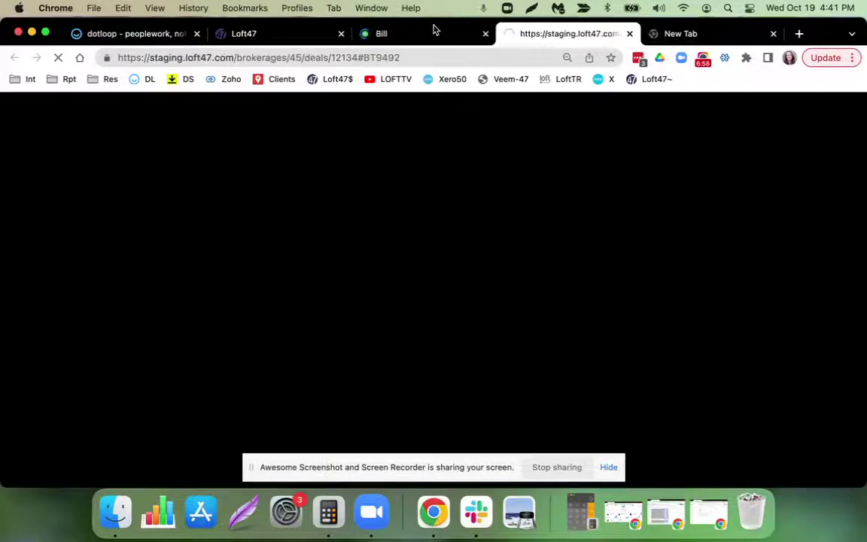
pyautogui.click(433, 33)
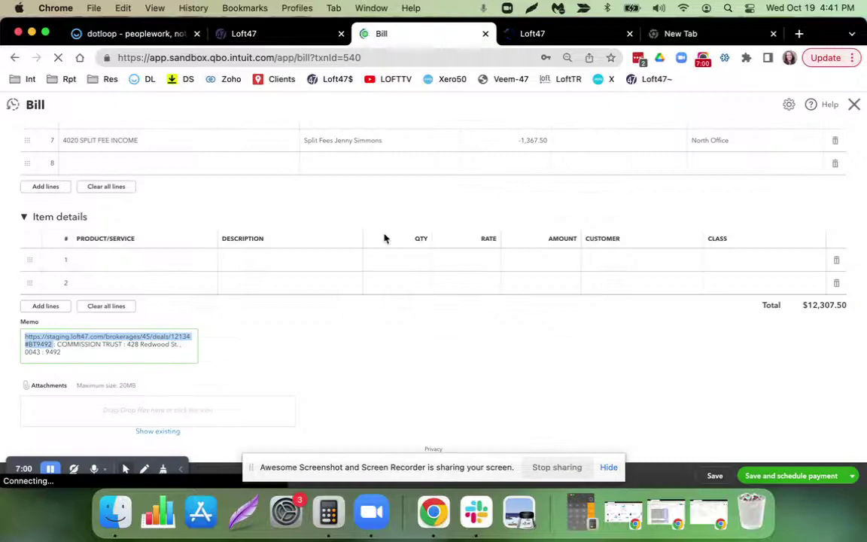
pyautogui.click(56, 344)
pyautogui.moveTo(58, 344); pyautogui.dragTo(126, 345)
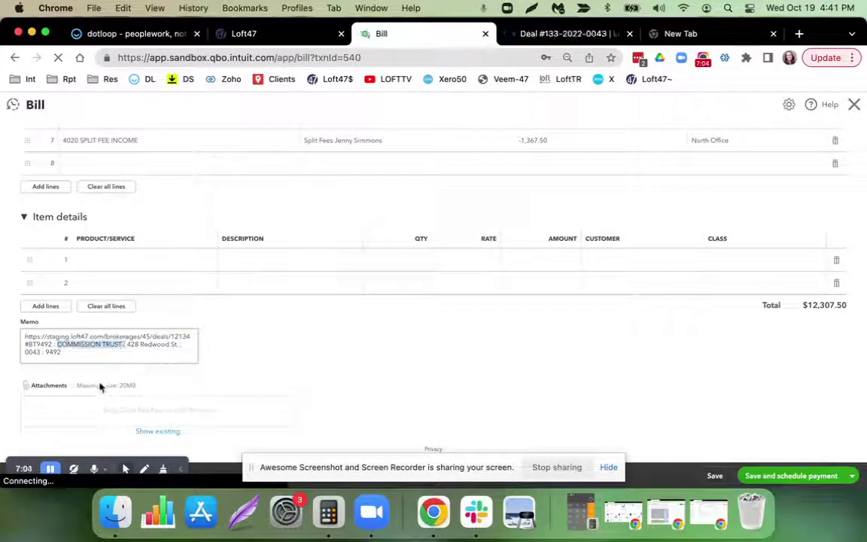
pyautogui.click(130, 346)
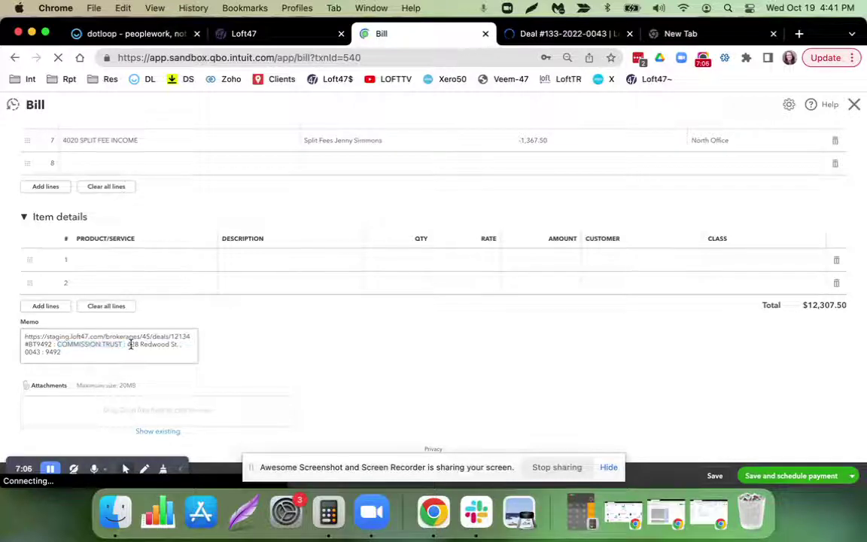
pyautogui.click(277, 360)
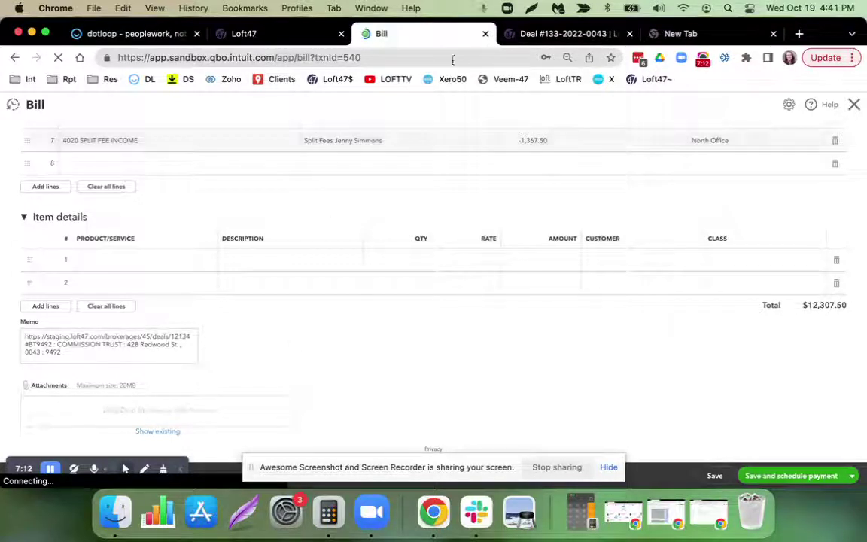
pyautogui.click(558, 37)
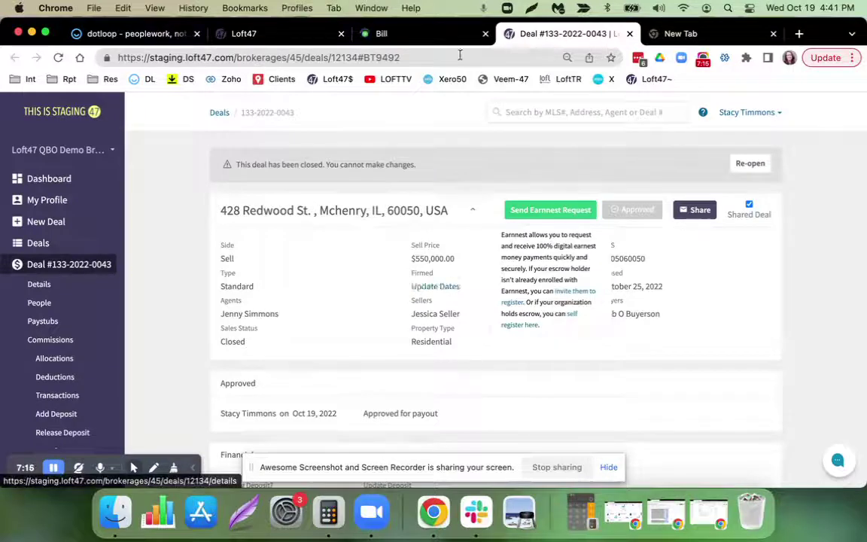
# Close the bill to return to the Expense Transactions list.
pyautogui.click(422, 37)
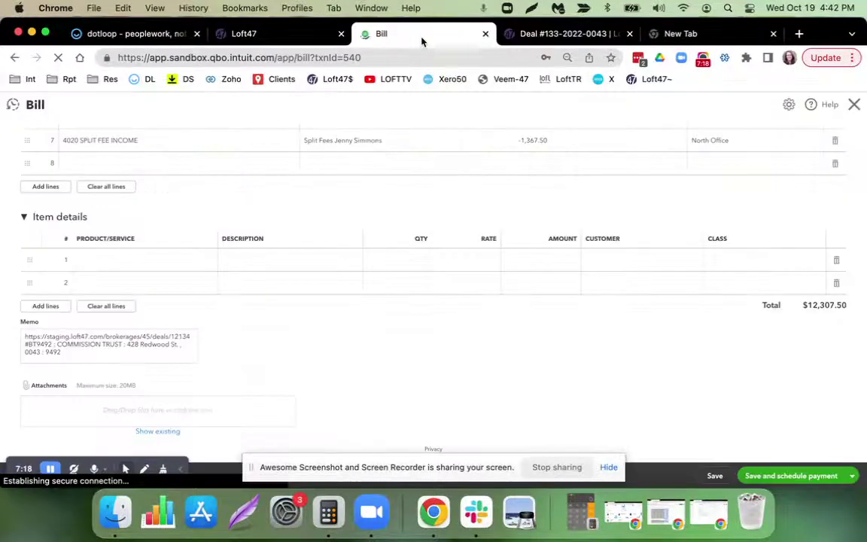
pyautogui.scroll(10, 403, 144)
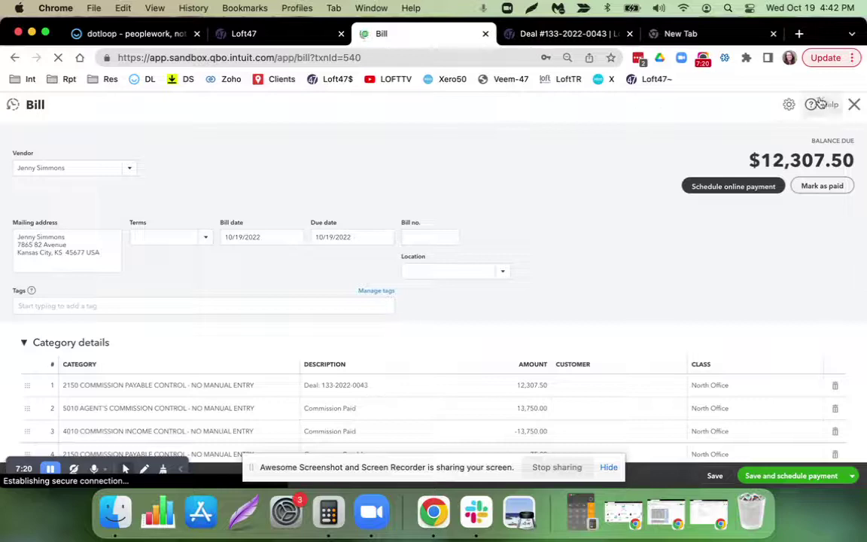
pyautogui.click(855, 105)
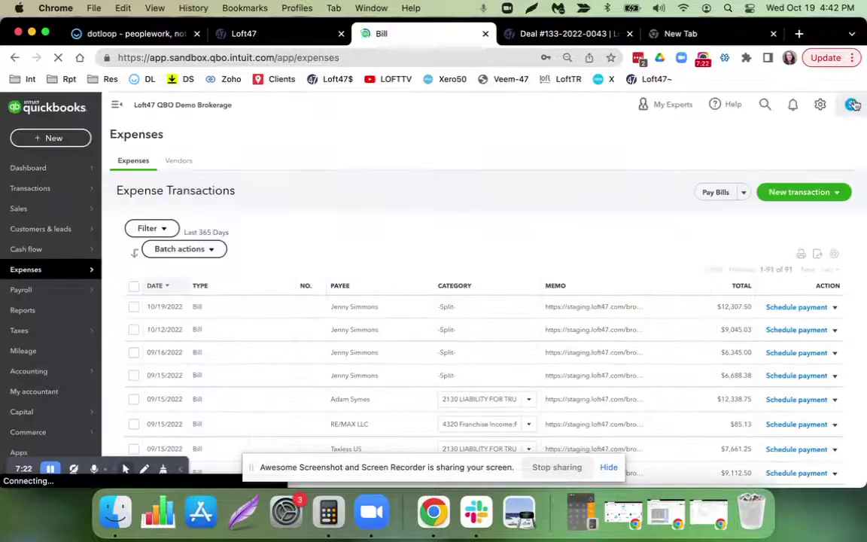
# Open the 1004 COMMISSION TRUST register sorted newest first to confirm the $13,750.00 deposit.
pyautogui.moveTo(30, 373)
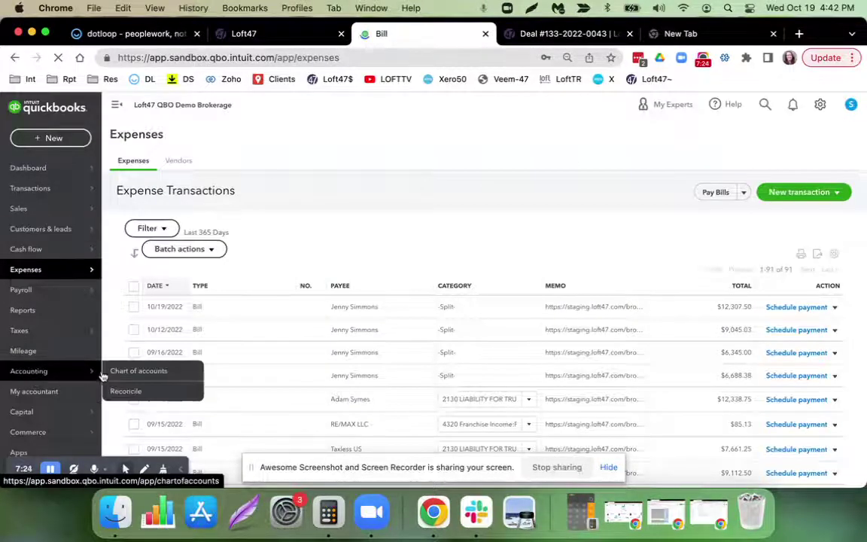
pyautogui.click(149, 374)
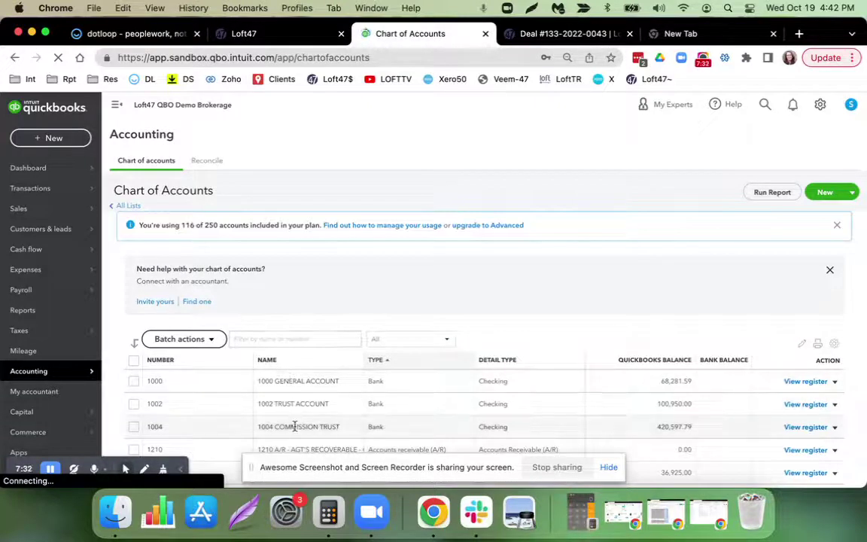
pyautogui.click(294, 426)
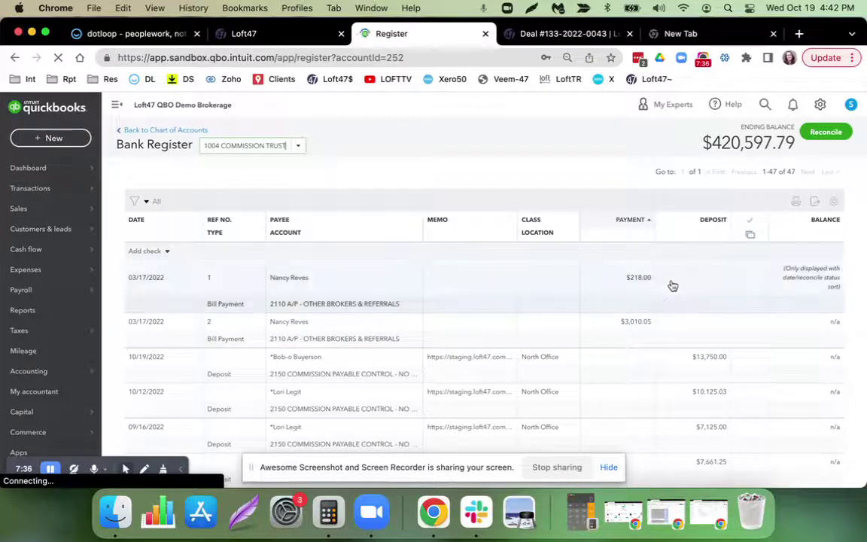
pyautogui.click(135, 220)
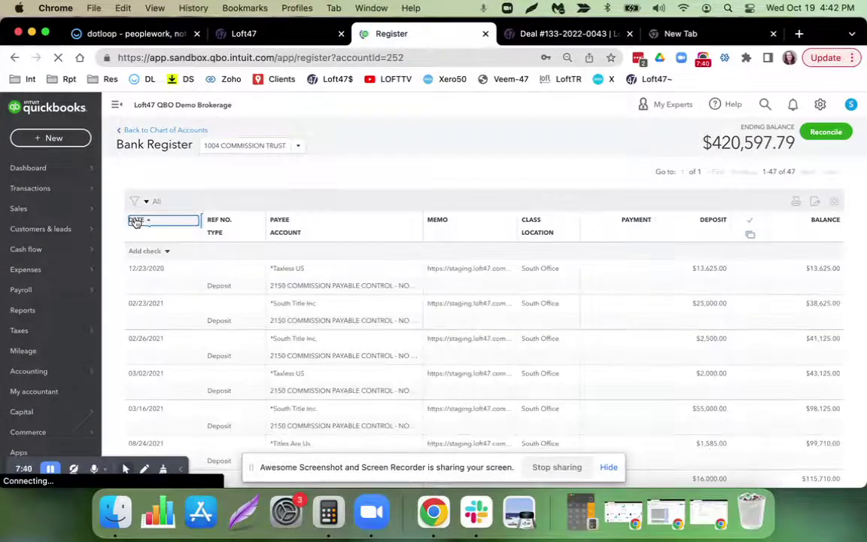
pyautogui.click(136, 219)
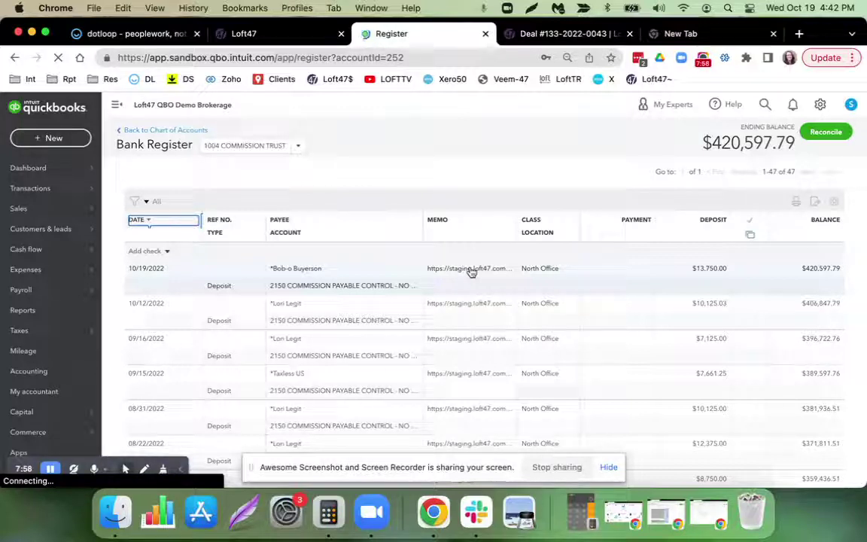
pyautogui.click(294, 37)
pyautogui.click(418, 38)
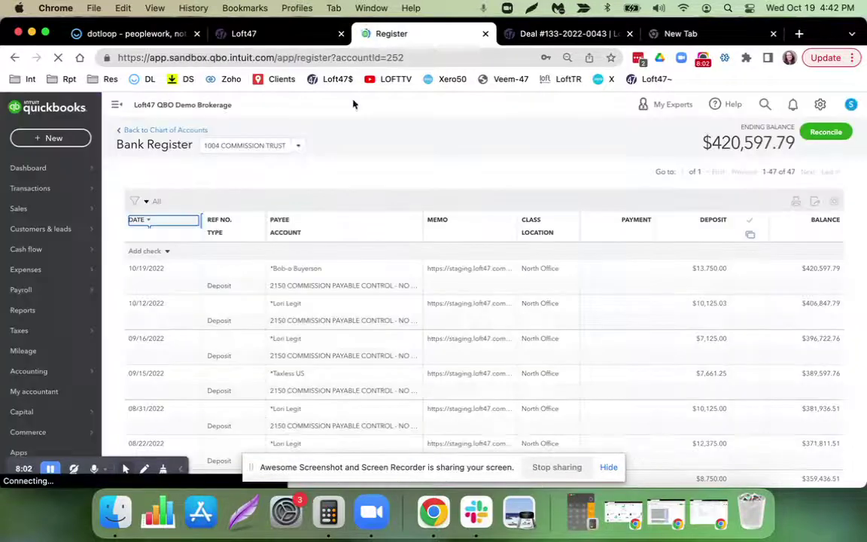
pyautogui.moveTo(28, 298)
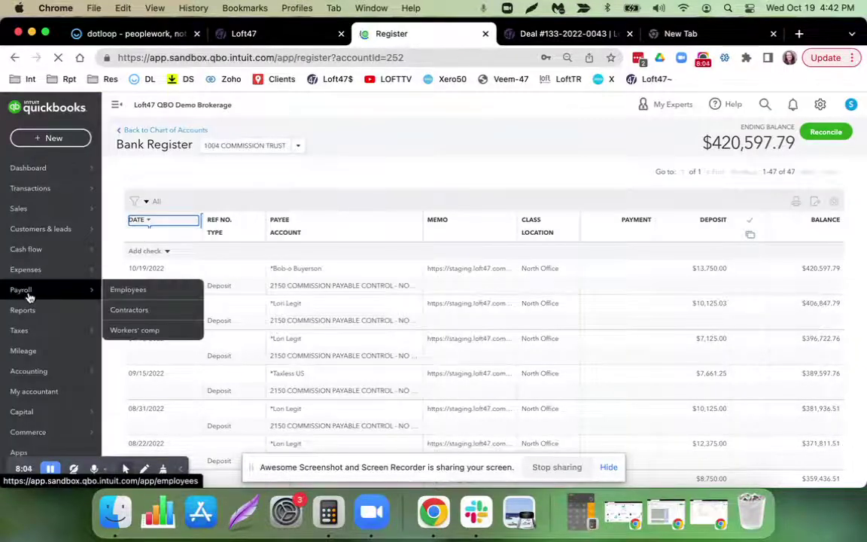
pyautogui.moveTo(64, 373)
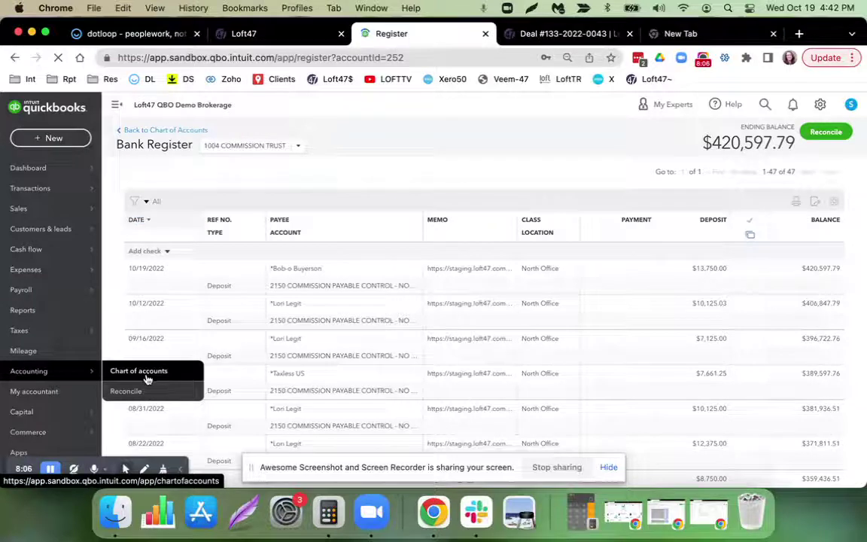
pyautogui.moveTo(33, 334)
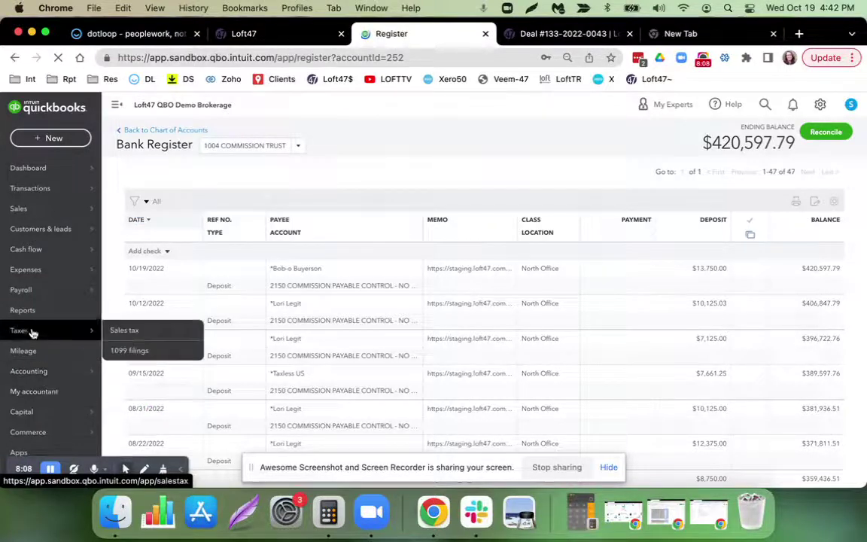
pyautogui.click(26, 317)
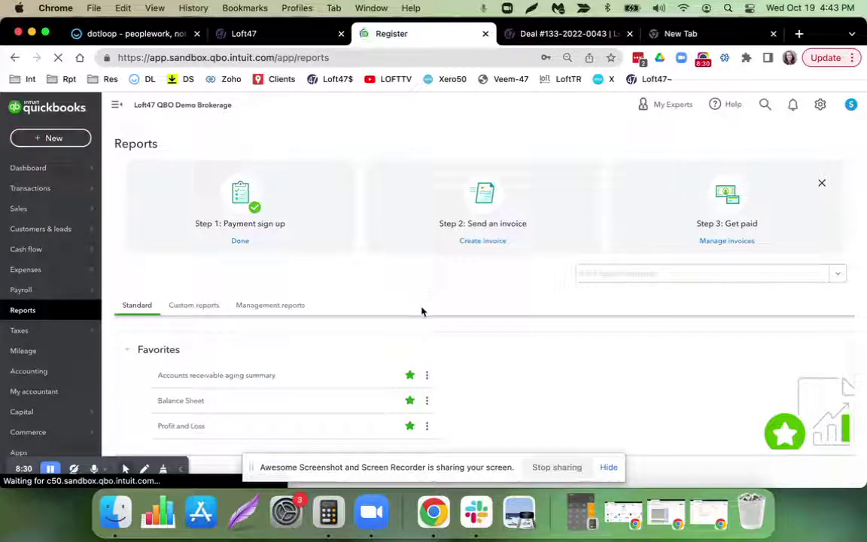
pyautogui.click(294, 36)
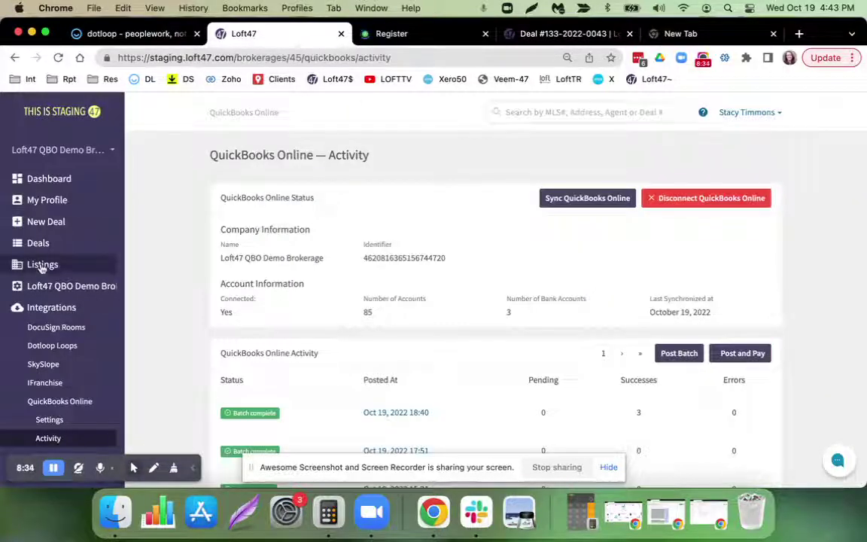
pyautogui.click(40, 245)
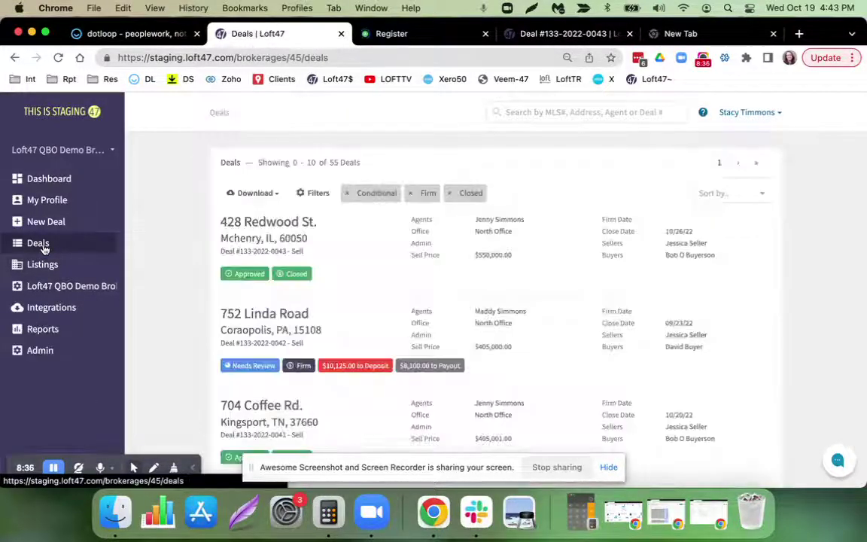